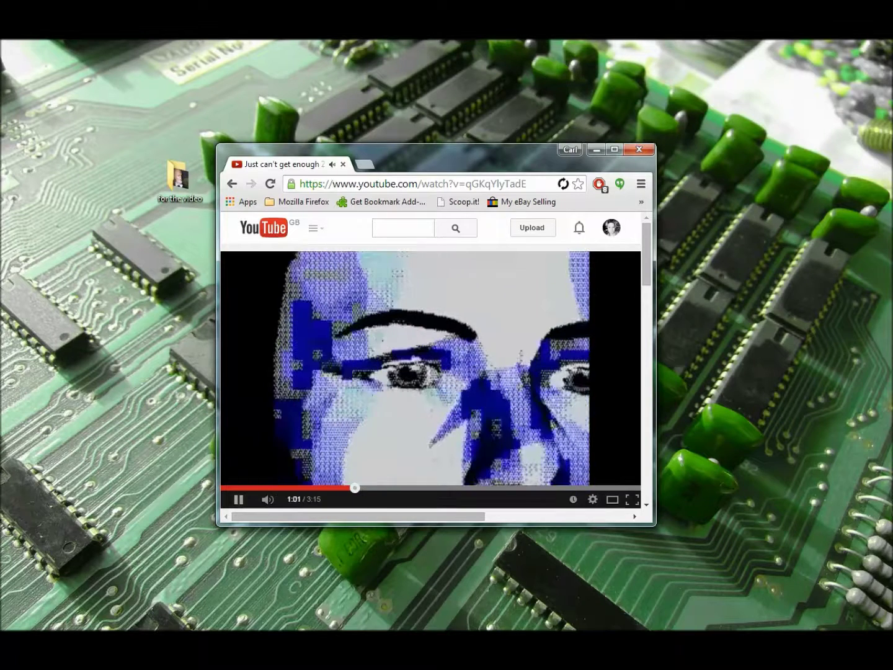
Pause the YouTube video and minimize its browser window
key(space)
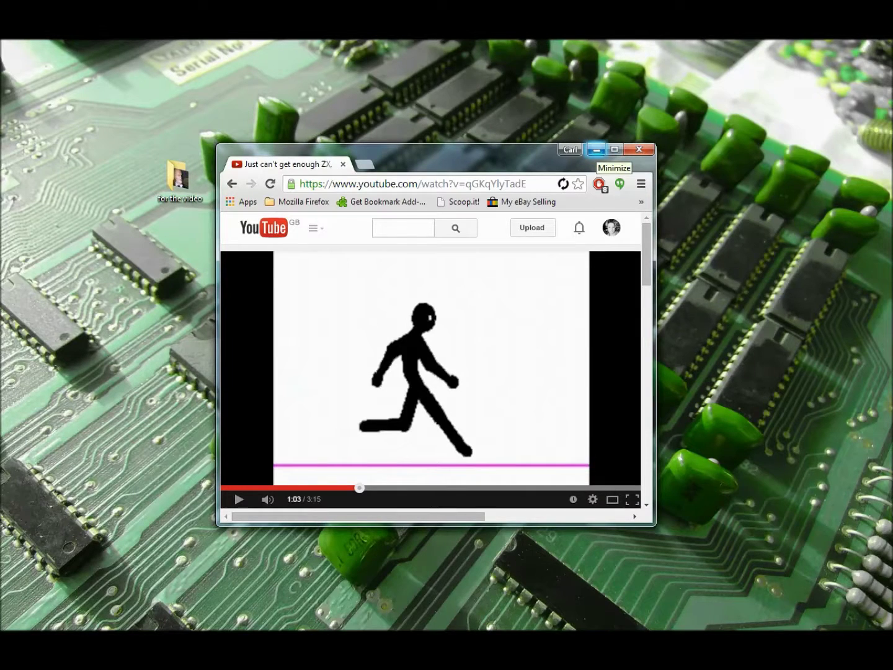
click(595, 150)
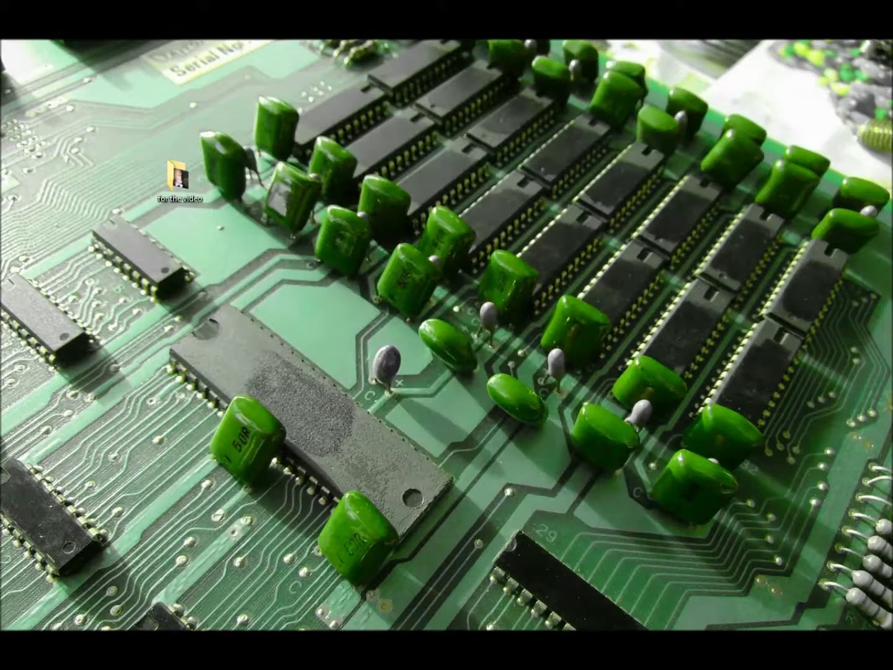
Open the "for the video" folder on the desktop and view the maxheadroom GIF's animation
double_click(178, 177)
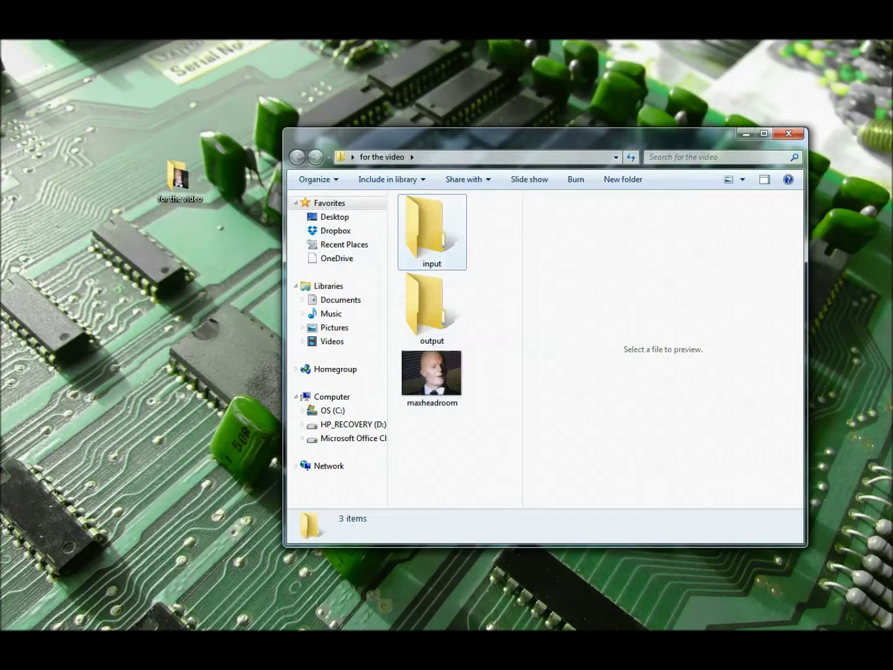
click(432, 378)
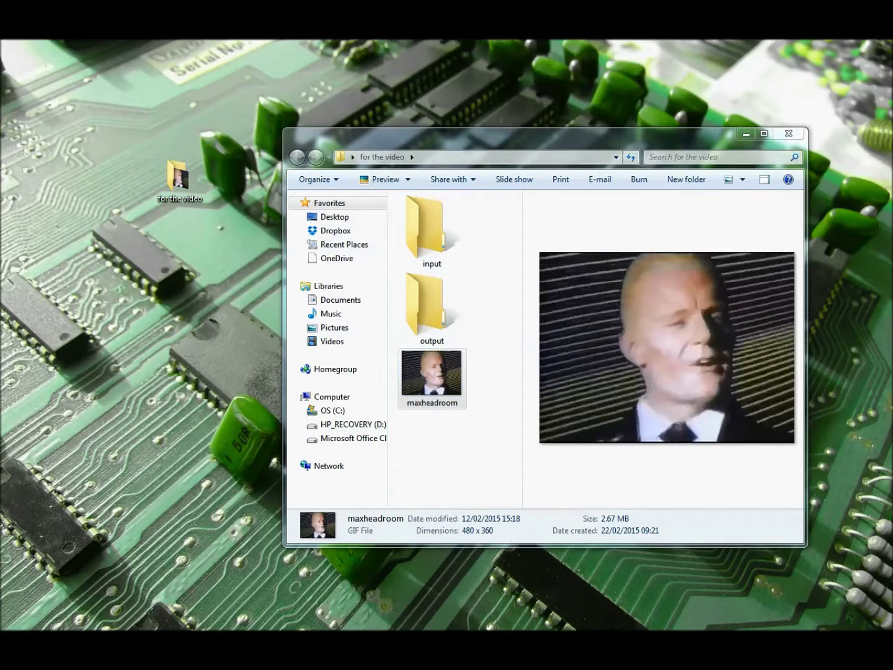
drag(0, 127, 505, 137)
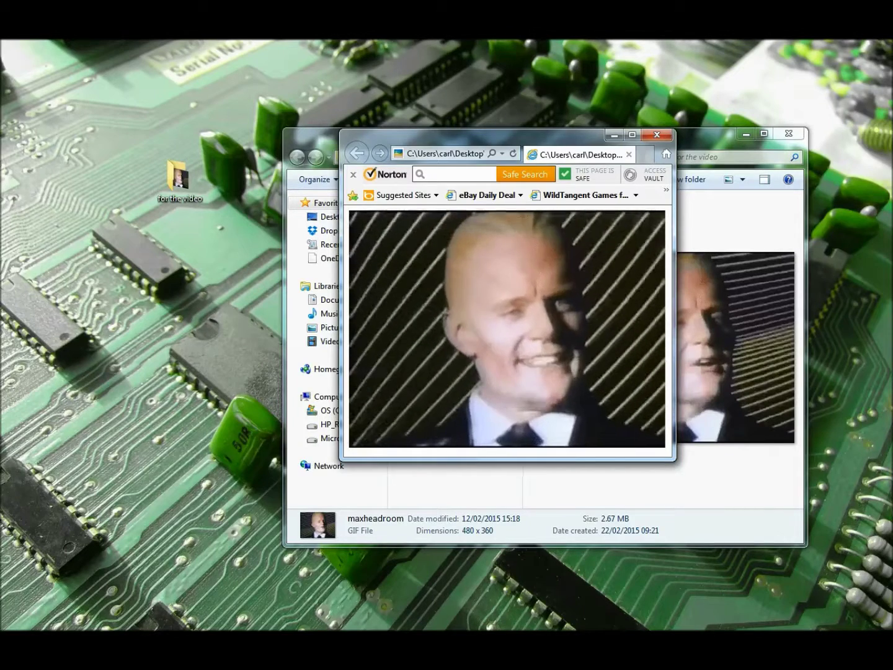
drag(546, 134, 60, 215)
click(171, 214)
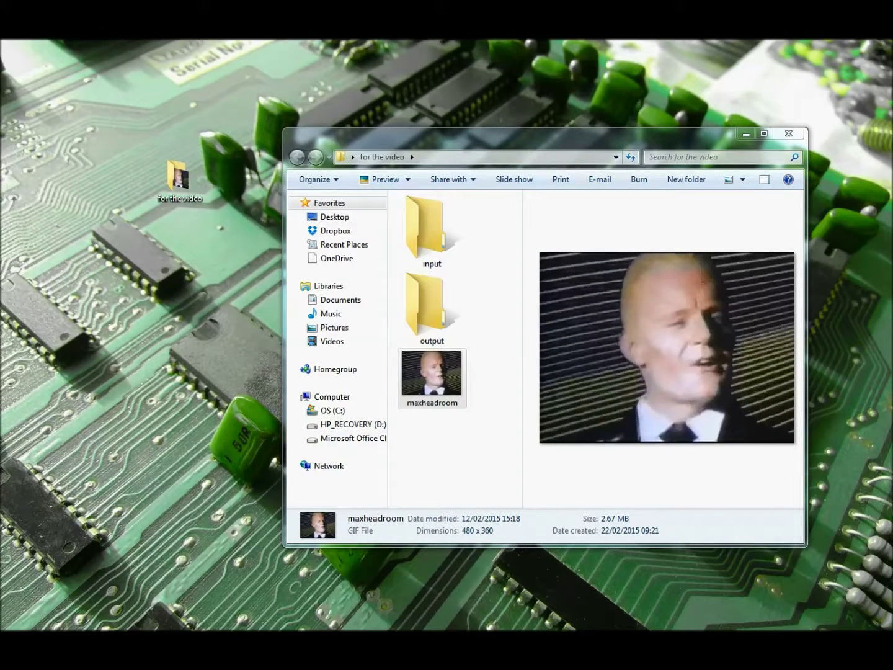
Switch to ezgif.com's GIF frame splitter and upload the maxheadroom GIF from the "for the video" folder
key(alt+Tab)
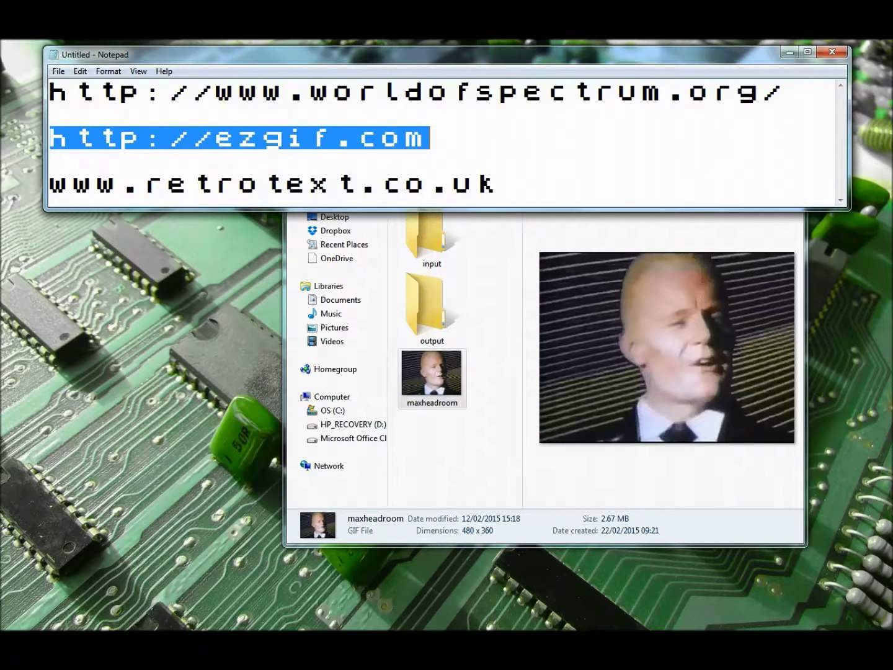
key(alt+Tab)
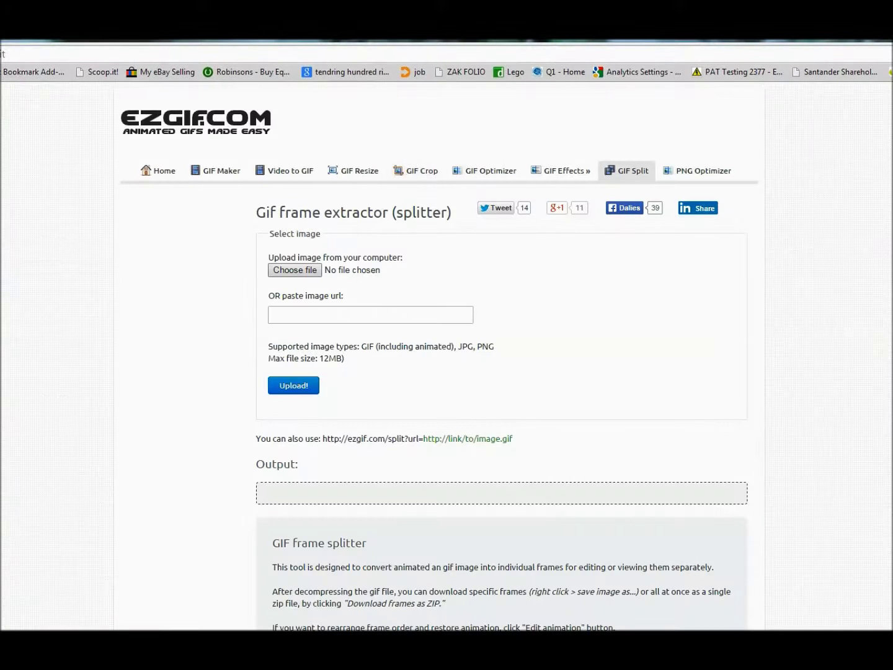
click(295, 270)
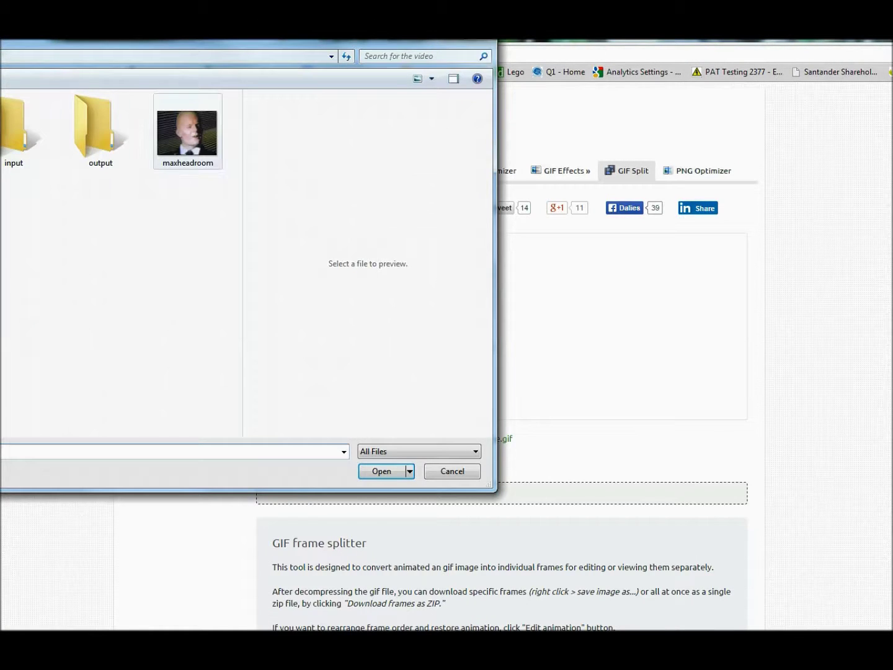
click(187, 131)
key(Return)
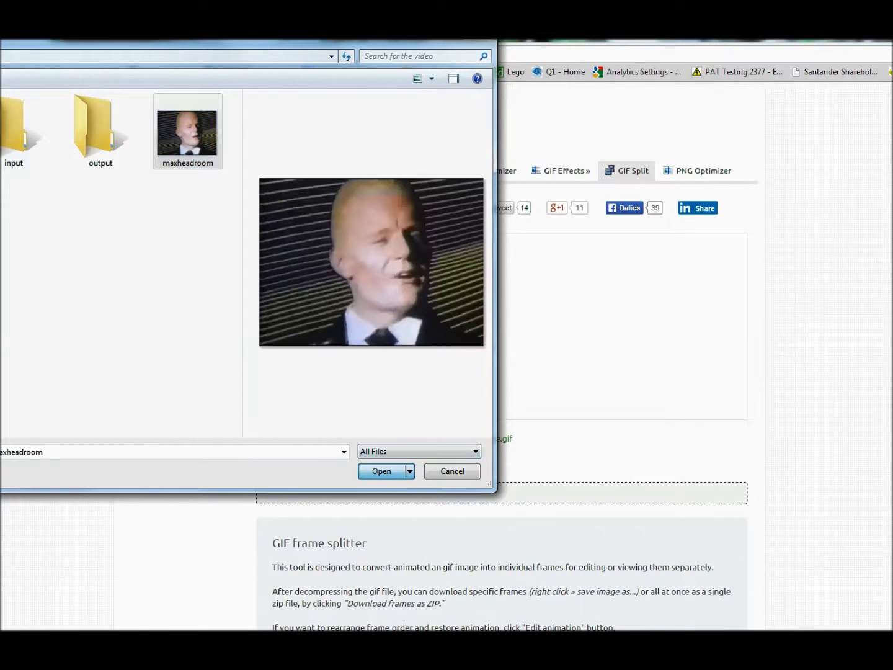
click(293, 385)
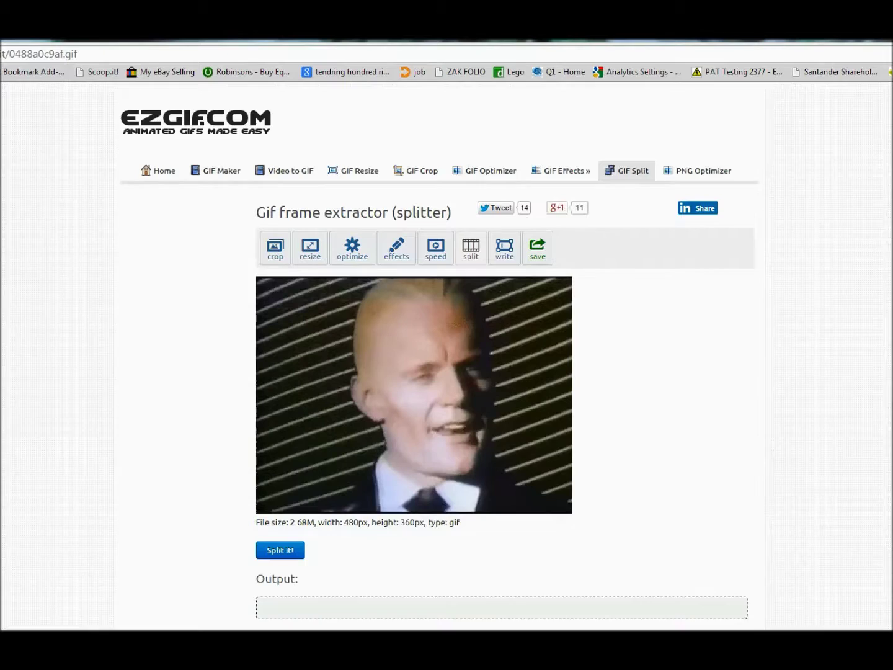
Split the uploaded maxheadroom GIF into frames and download all the frames as a ZIP
scroll(446, 357, down, 2)
scroll(447, 357, down, 1)
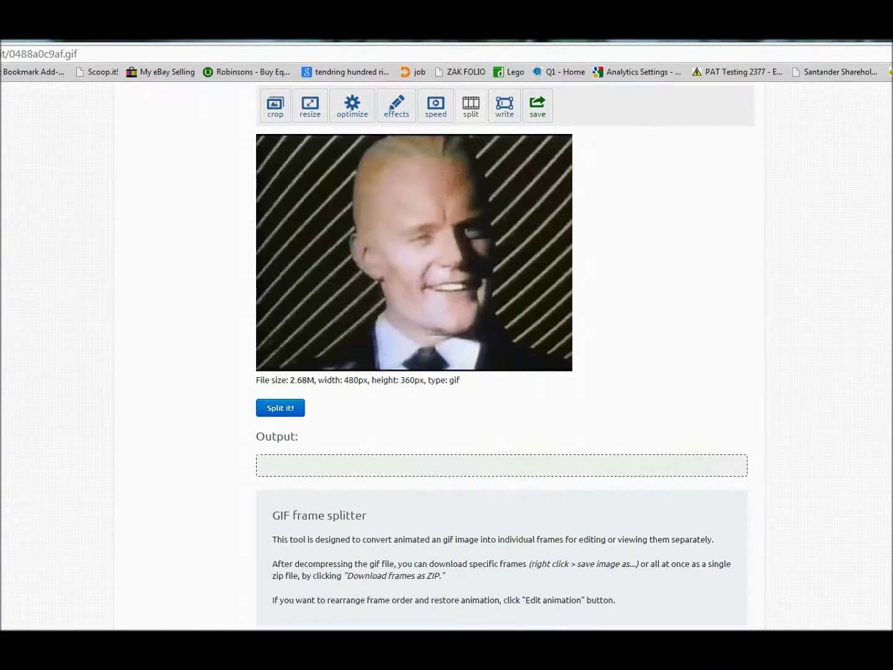
scroll(447, 356, down, 1)
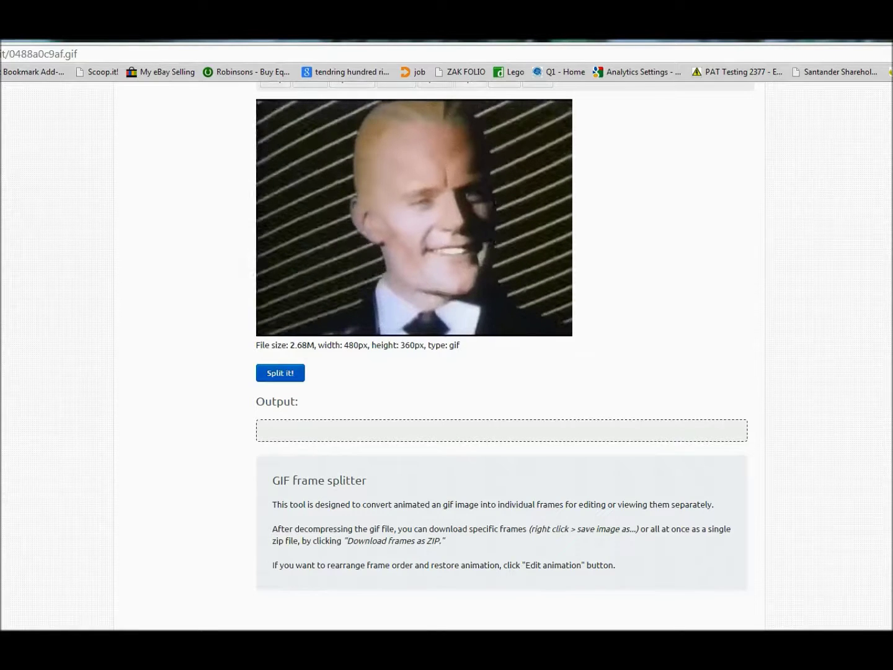
click(280, 372)
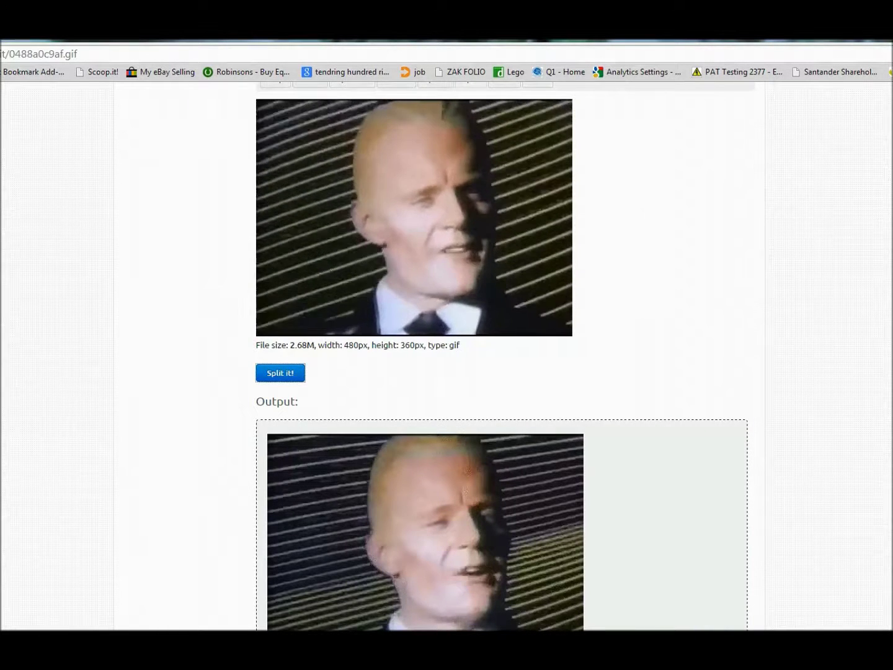
scroll(446, 356, down, 1)
scroll(425, 356, down, 8)
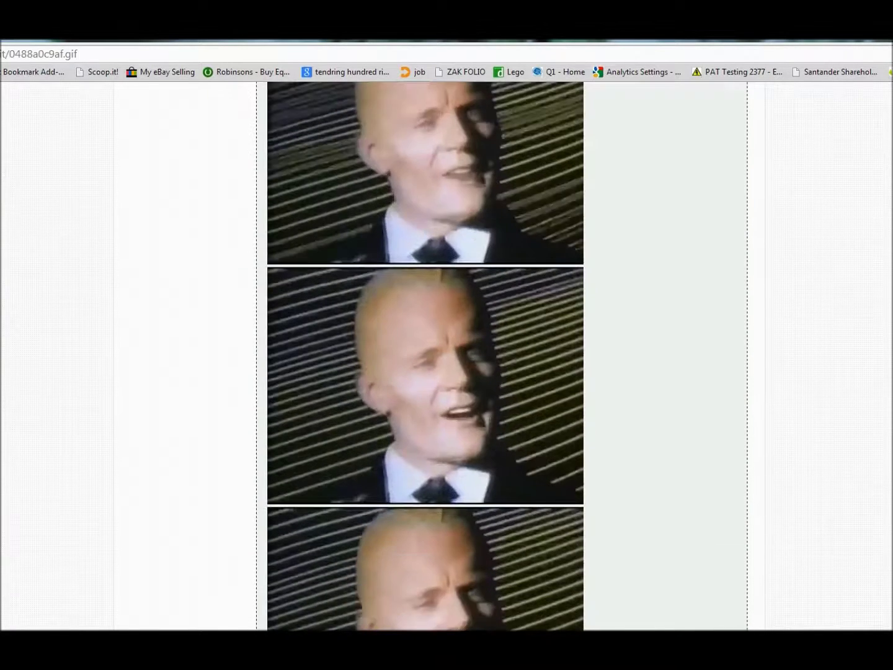
scroll(424, 356, down, 10)
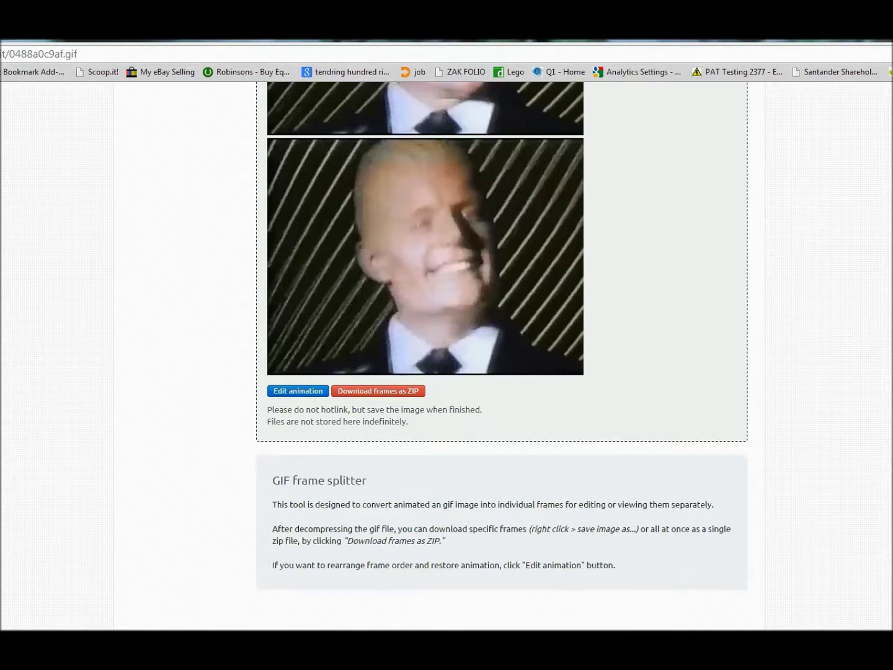
click(378, 391)
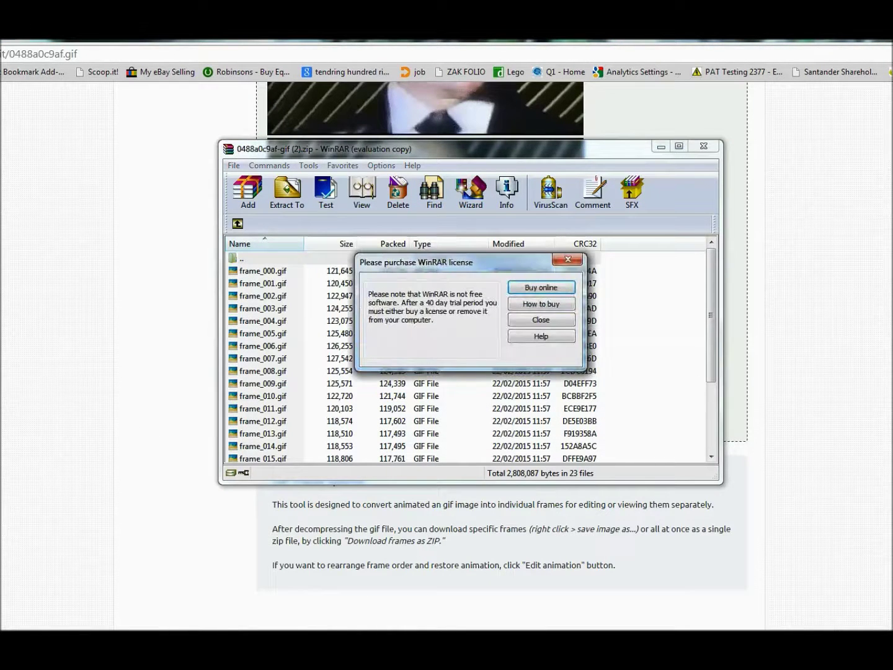
Extract all frame GIFs from the downloaded archive into the input folder inside "for the video" and close WinRAR
key(Escape)
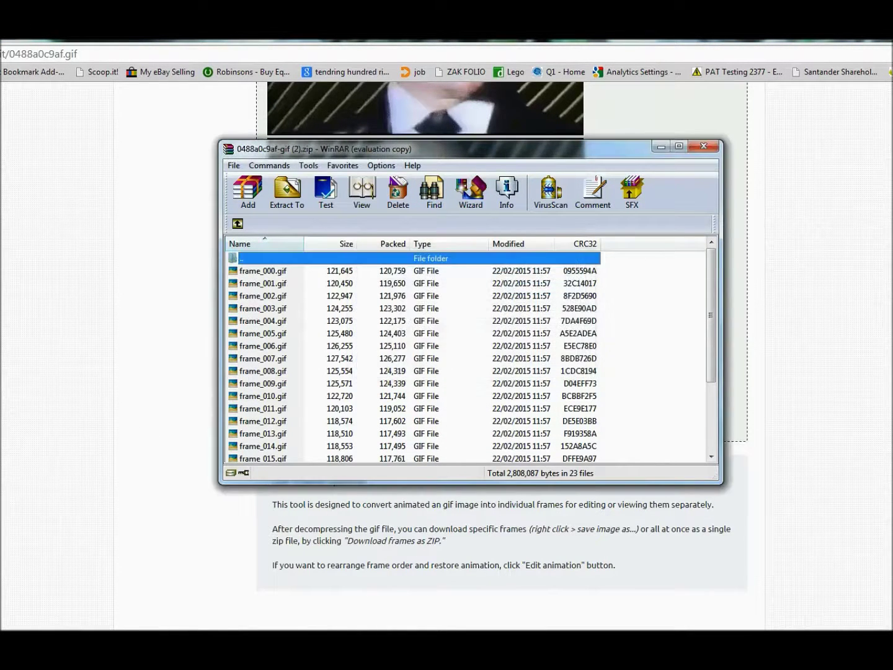
key(ctrl+a)
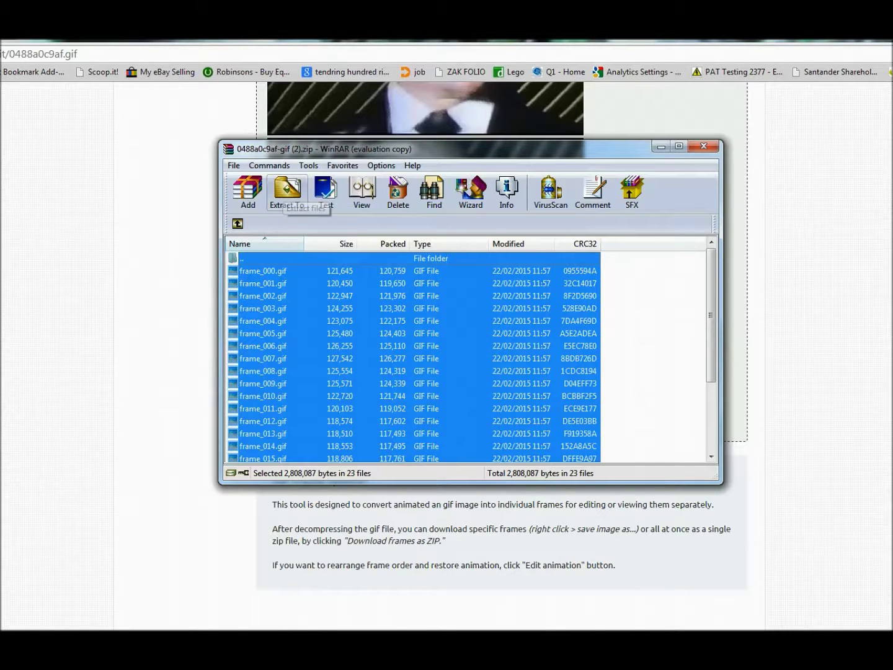
click(288, 192)
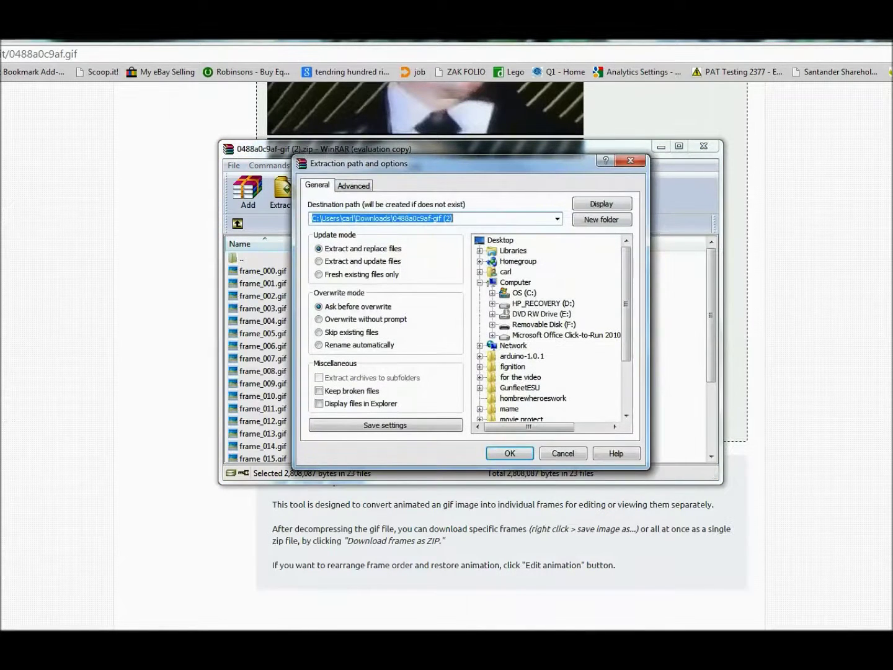
drag(626, 303, 626, 334)
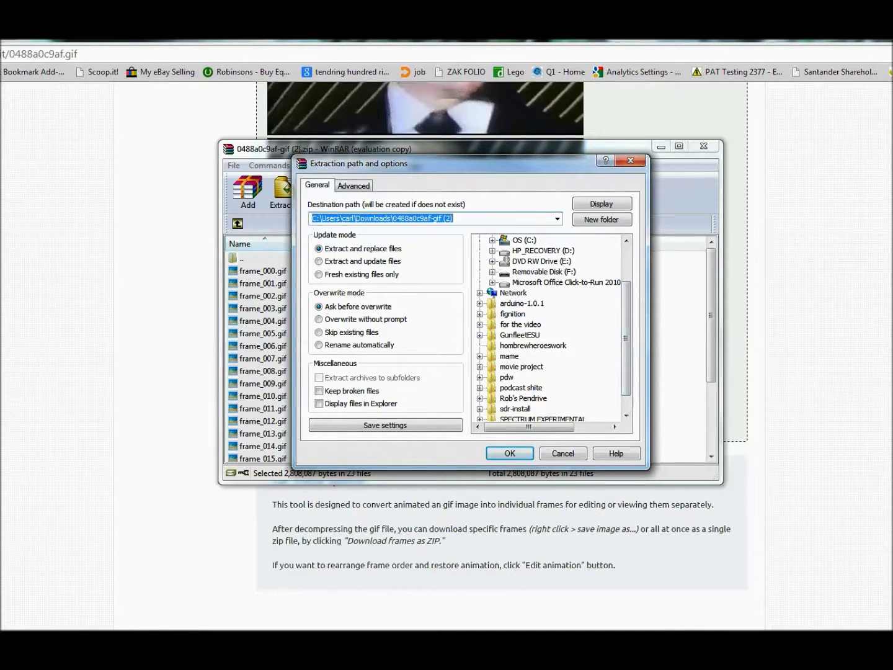
drag(625, 338, 626, 350)
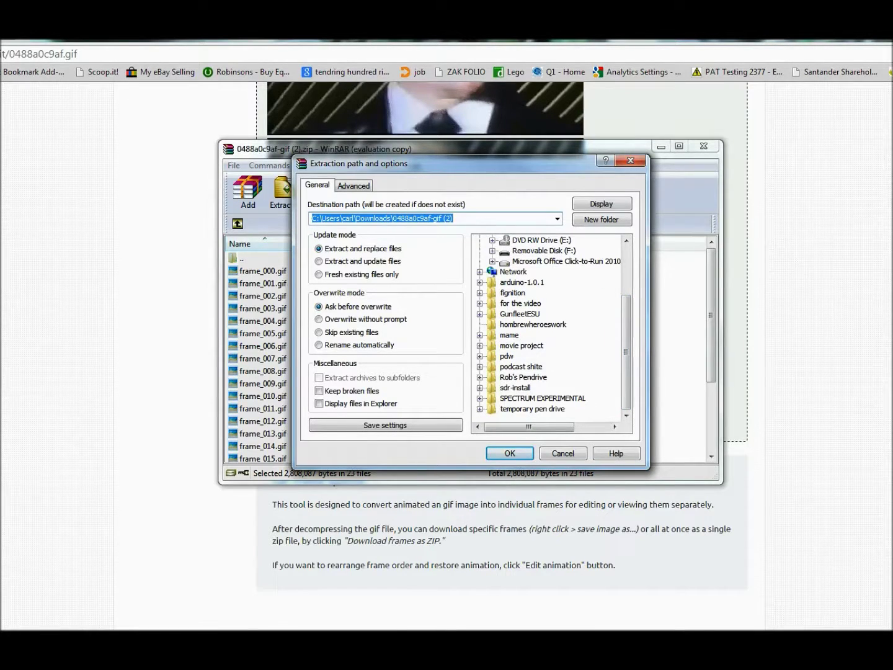
click(480, 303)
click(520, 314)
click(509, 453)
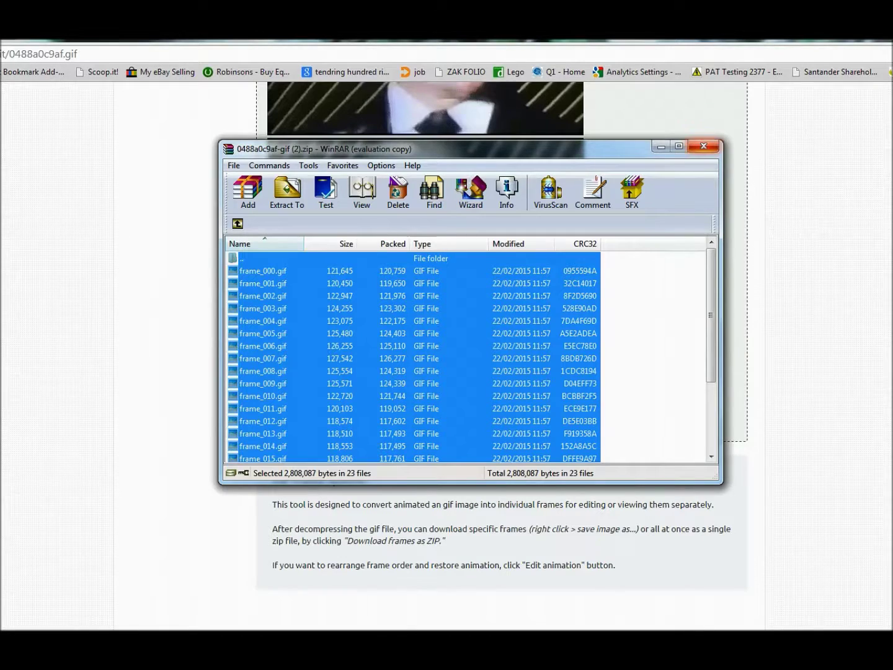
click(703, 145)
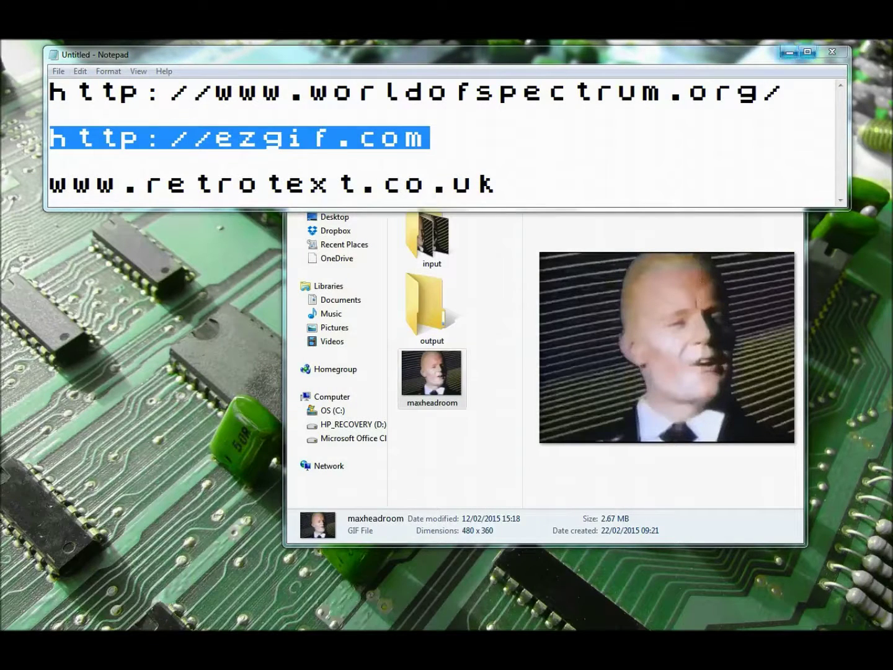
Look through the extracted frames in the input folder, then minimize the folder window
click(493, 279)
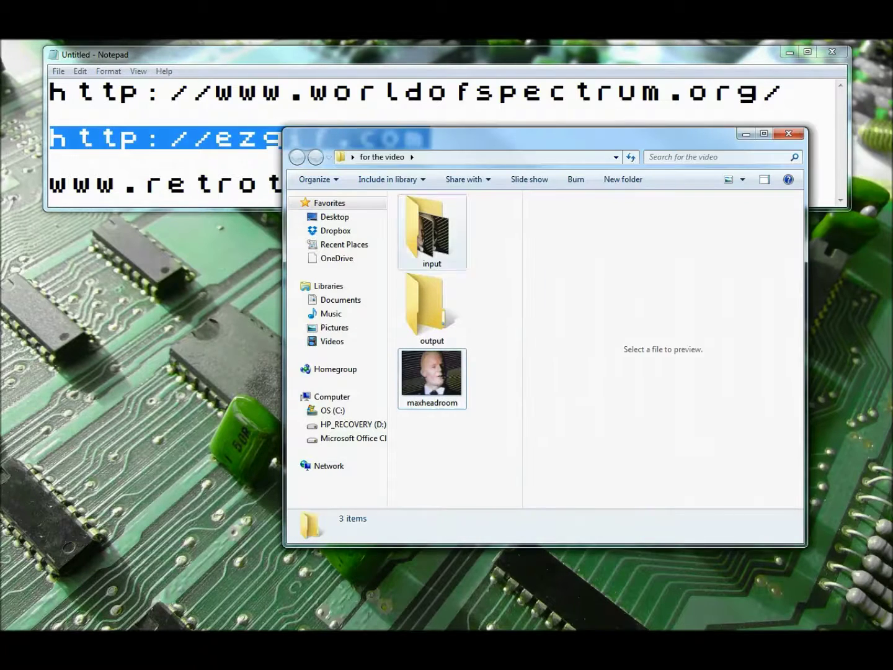
double_click(431, 231)
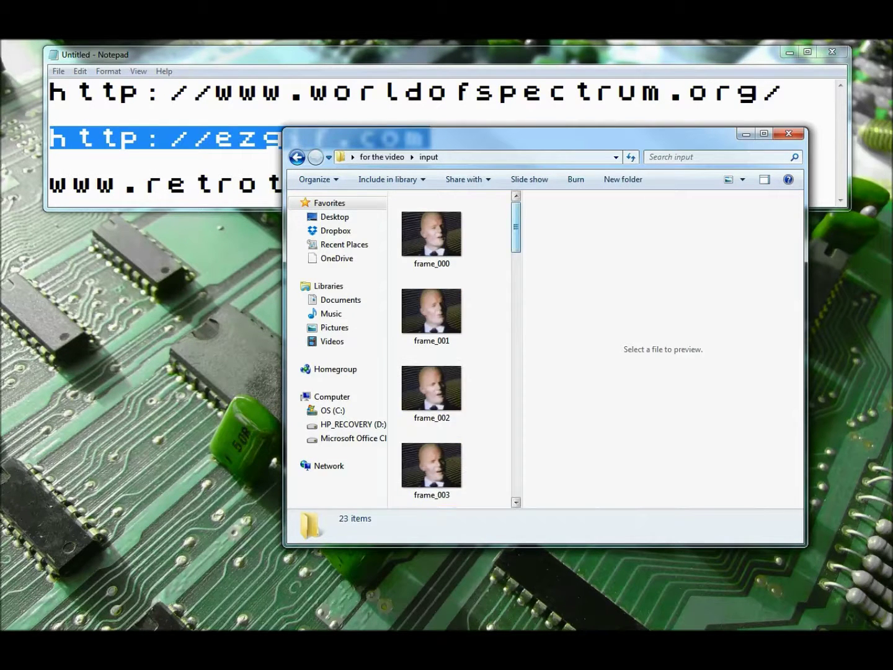
scroll(456, 347, down, 15)
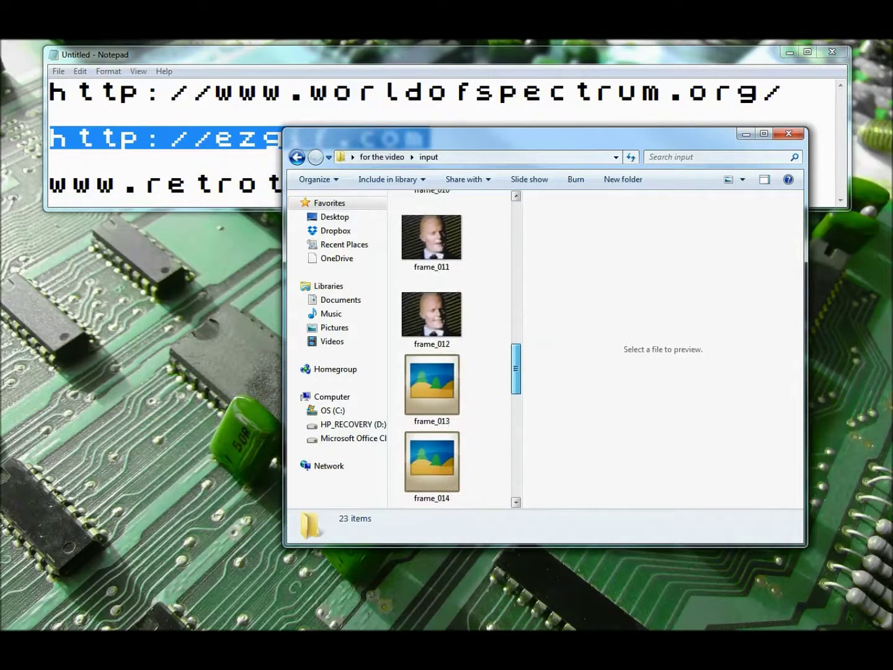
scroll(456, 348, up, 12)
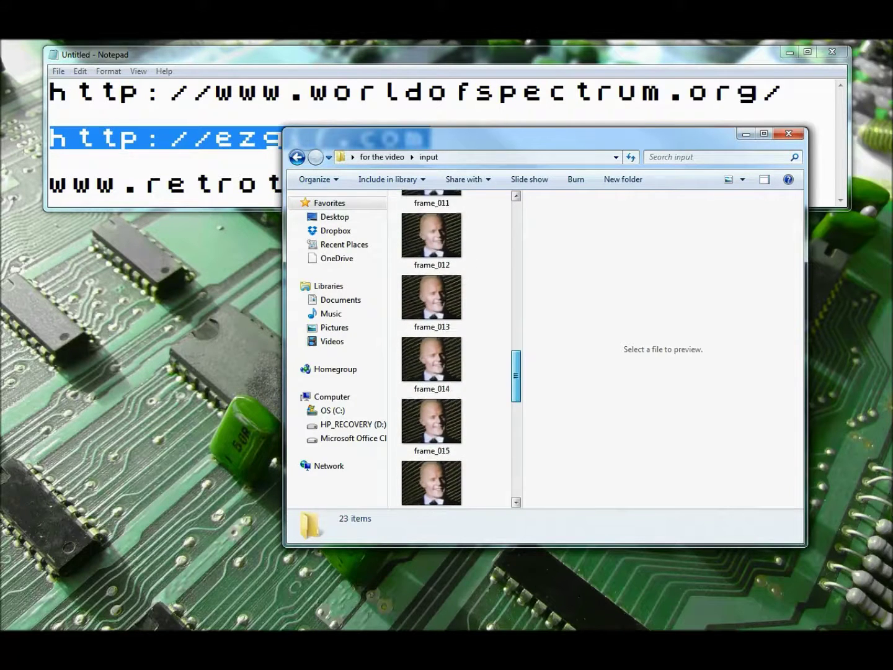
scroll(455, 347, up, 4)
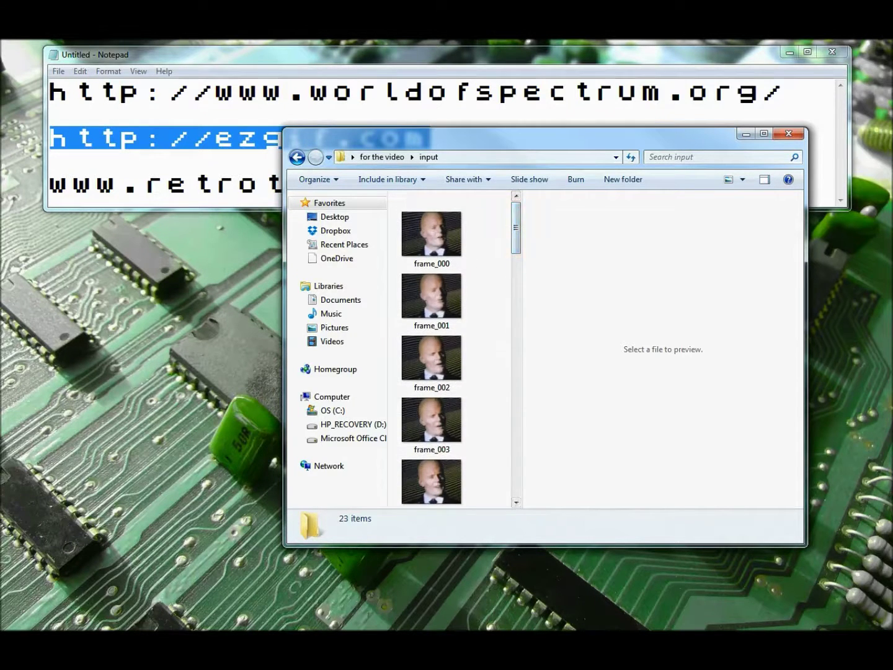
click(745, 133)
click(785, 92)
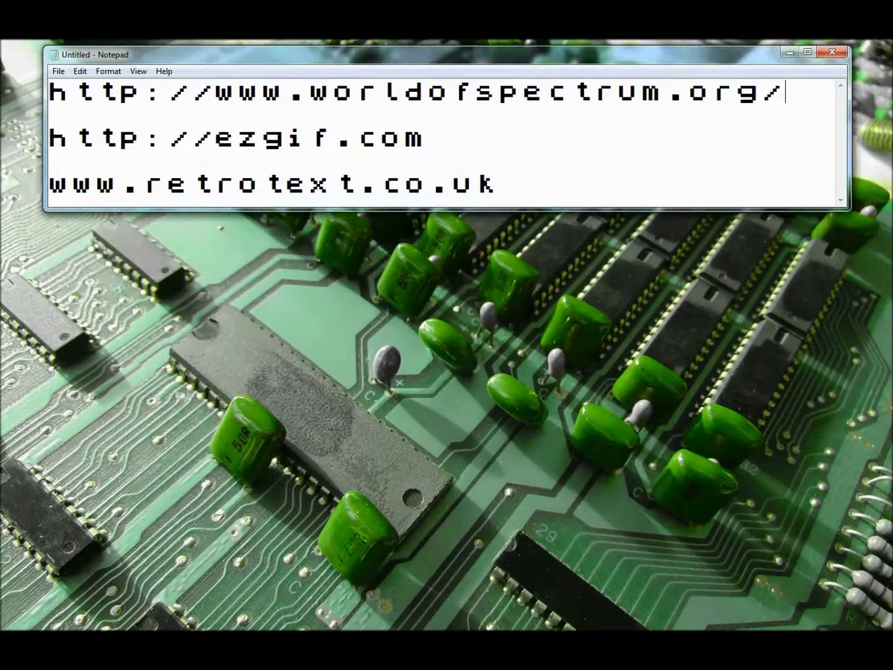
drag(785, 91, 50, 92)
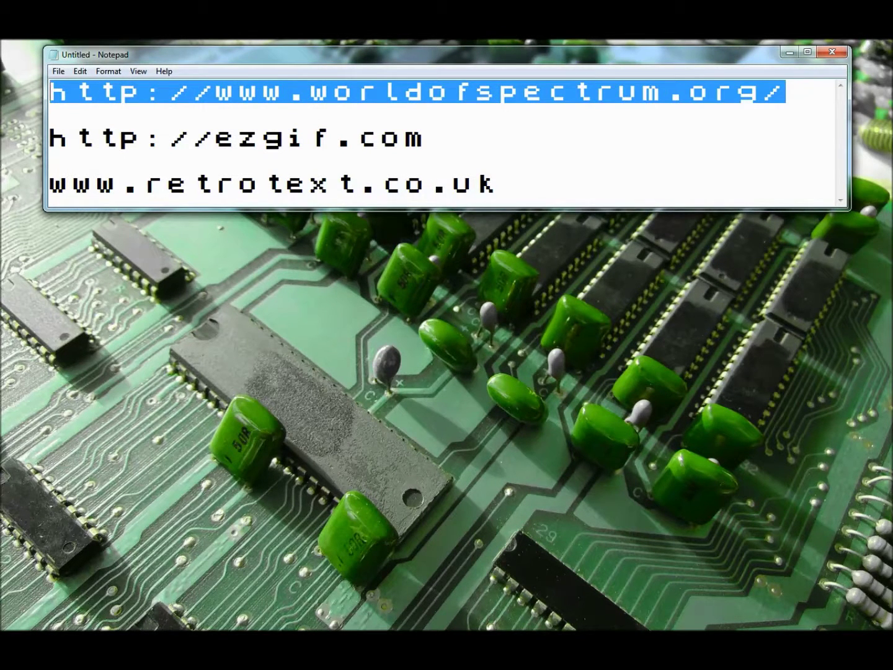
drag(0, 170, 0, 40)
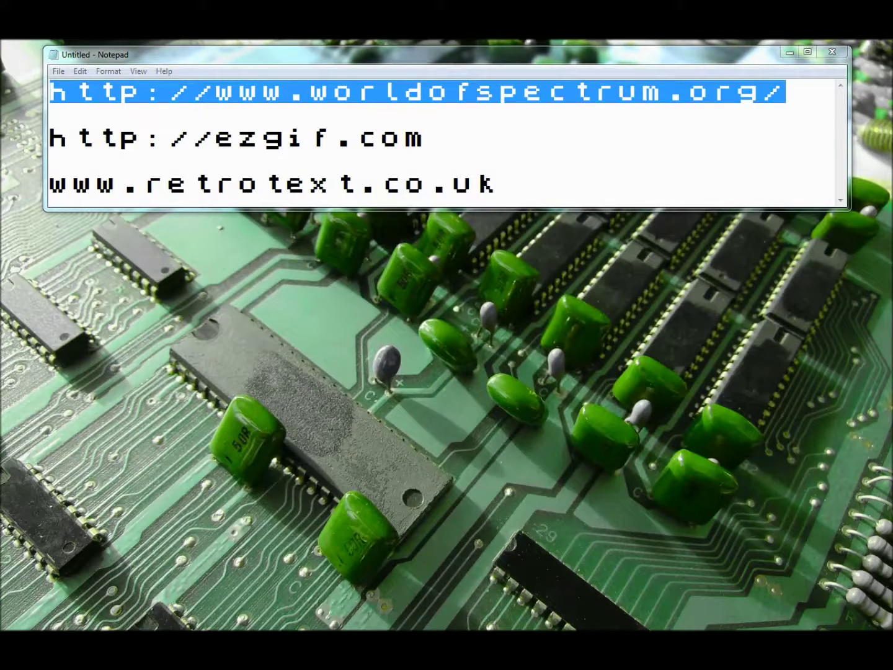
Switch to Image to ZX Spec and choose all the frame images in the input folder as input files
key(alt+Tab)
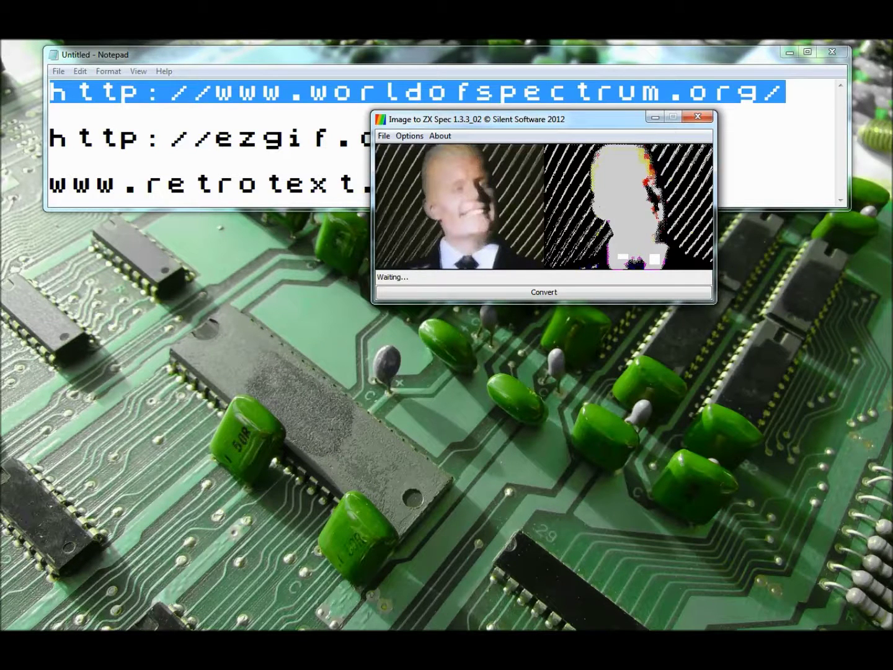
key(alt)
key(Down)
key(Left)
key(Left)
key(Left)
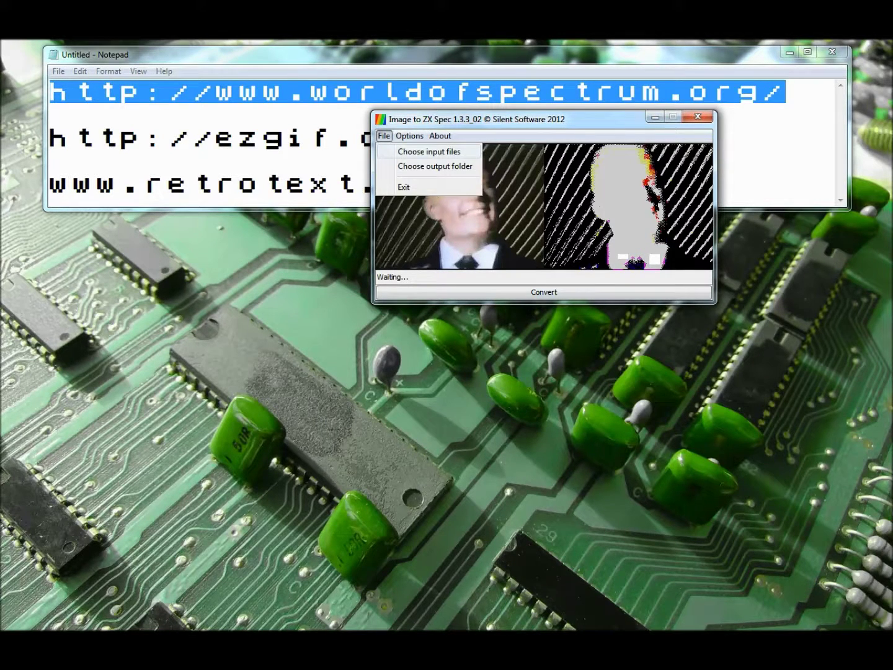
key(Return)
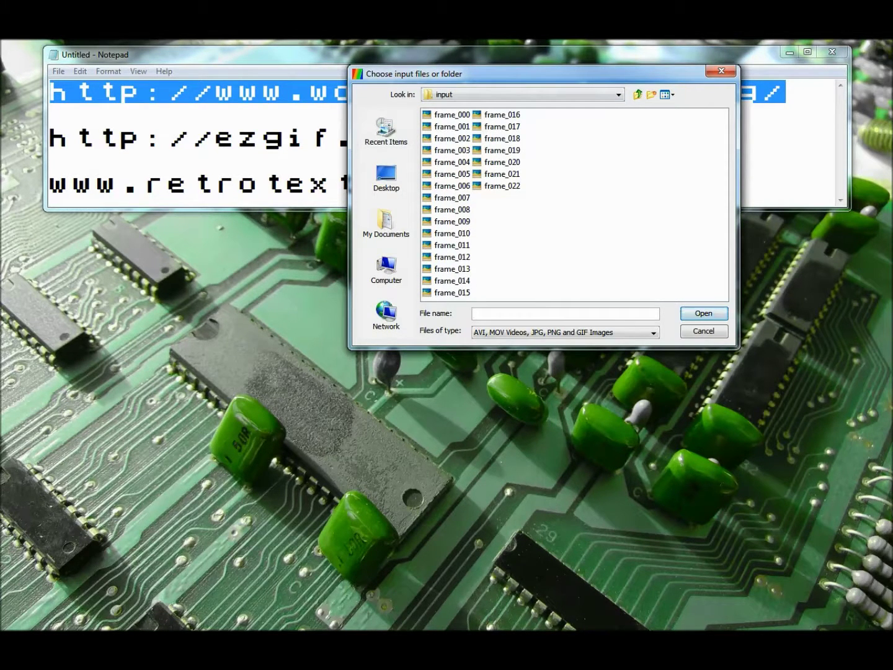
click(446, 115)
key(ctrl+a)
key(Return)
Set the conversion's output folder to "output" inside "for the video"
key(alt+f)
key(Down)
key(Return)
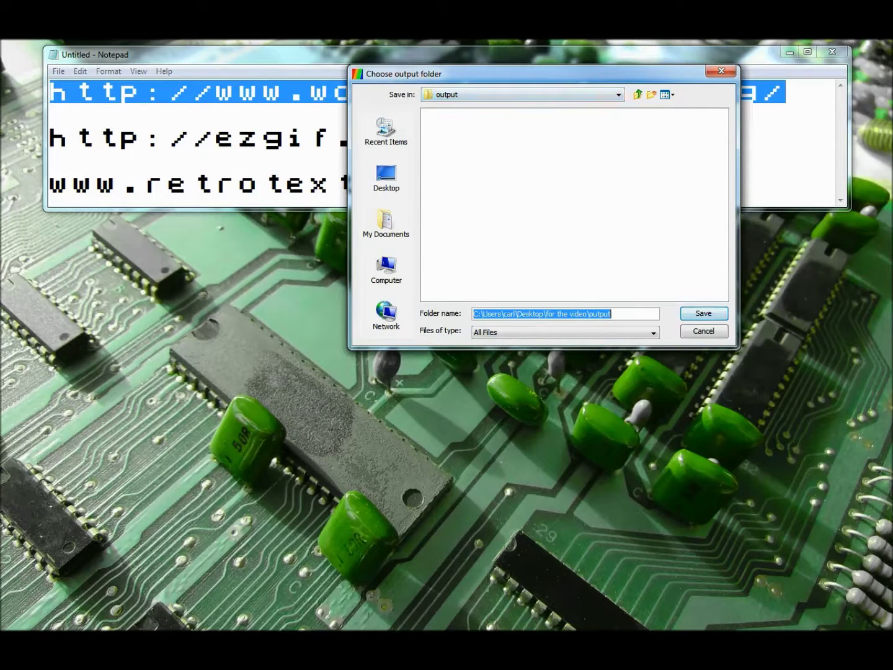
key(Return)
View the dither preview to compare the dithering methods, then minimize the preview window
click(409, 136)
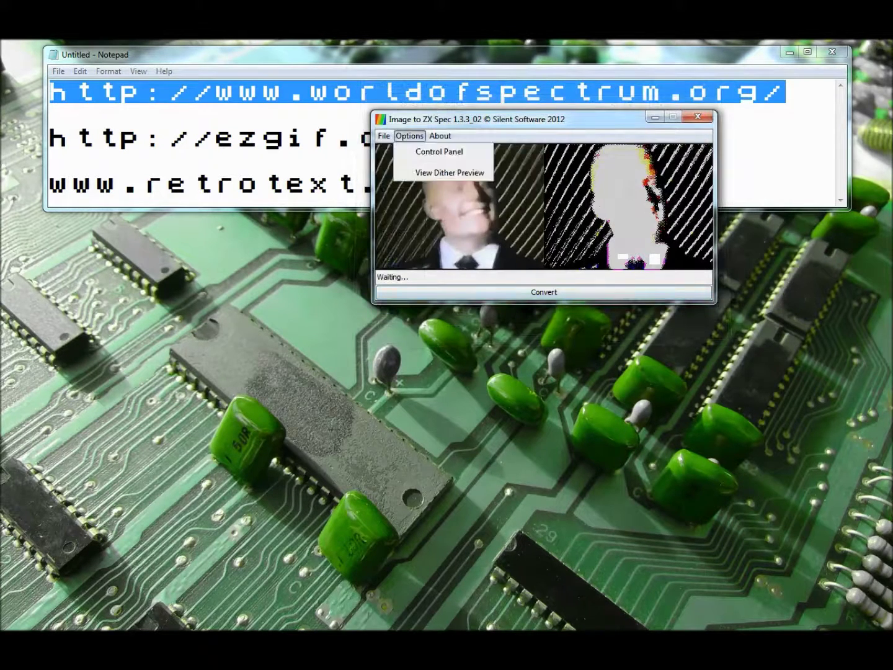
click(449, 172)
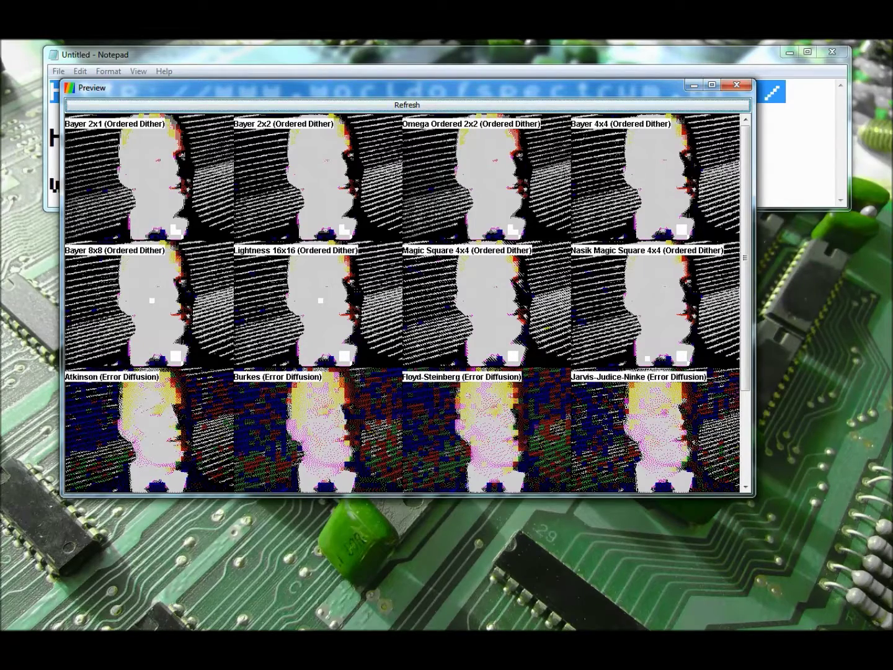
click(693, 85)
Review the pre-process, dither and misc settings in the control panel, including the available colour modes, and close it
click(409, 135)
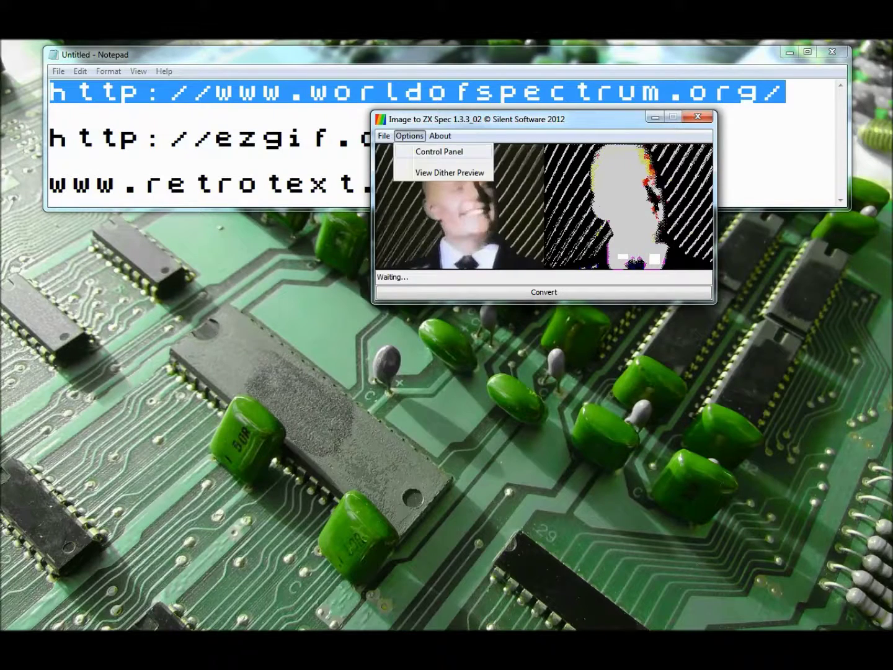
click(428, 152)
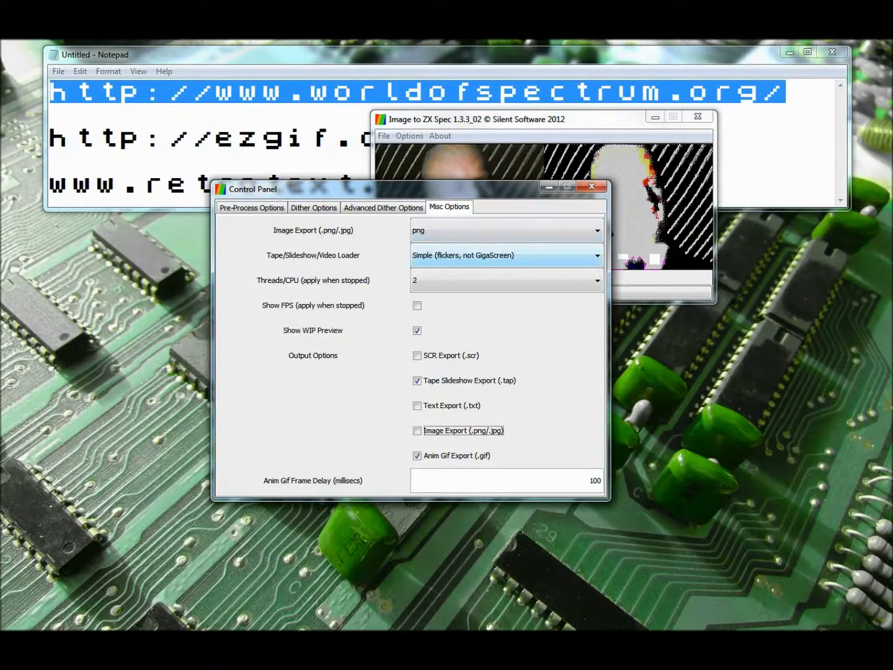
key(ctrl+Tab)
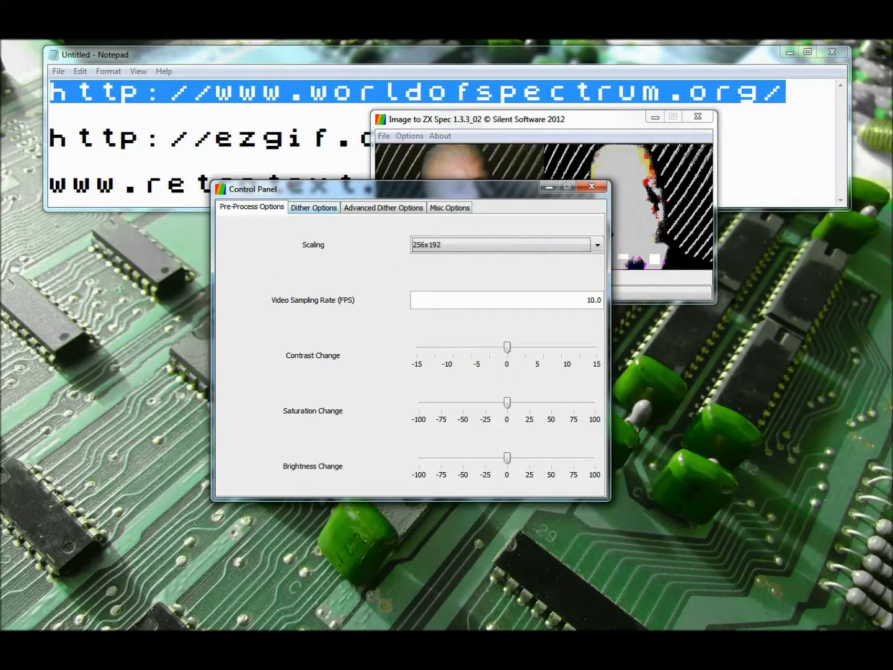
key(ctrl+Tab)
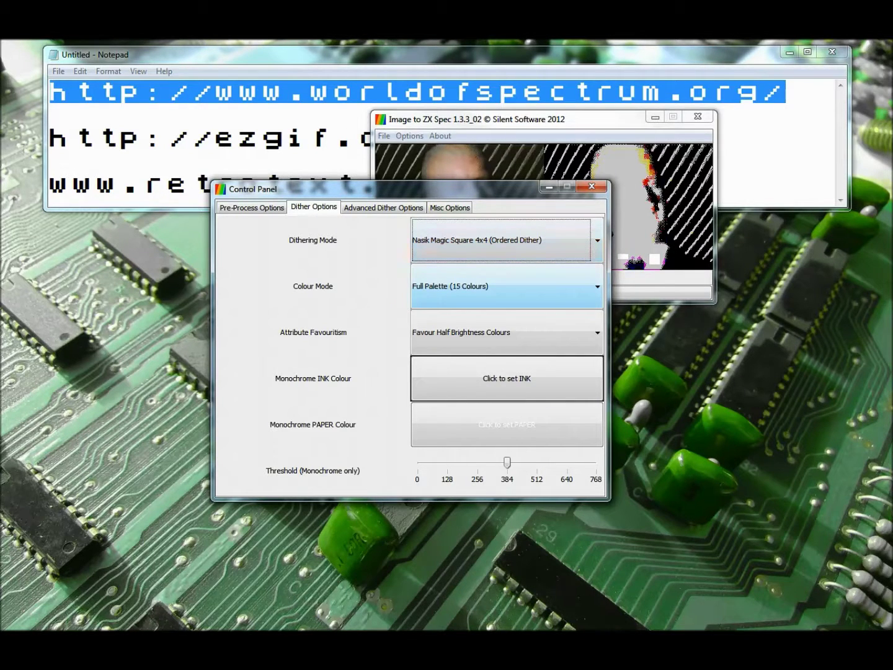
click(506, 286)
key(Down)
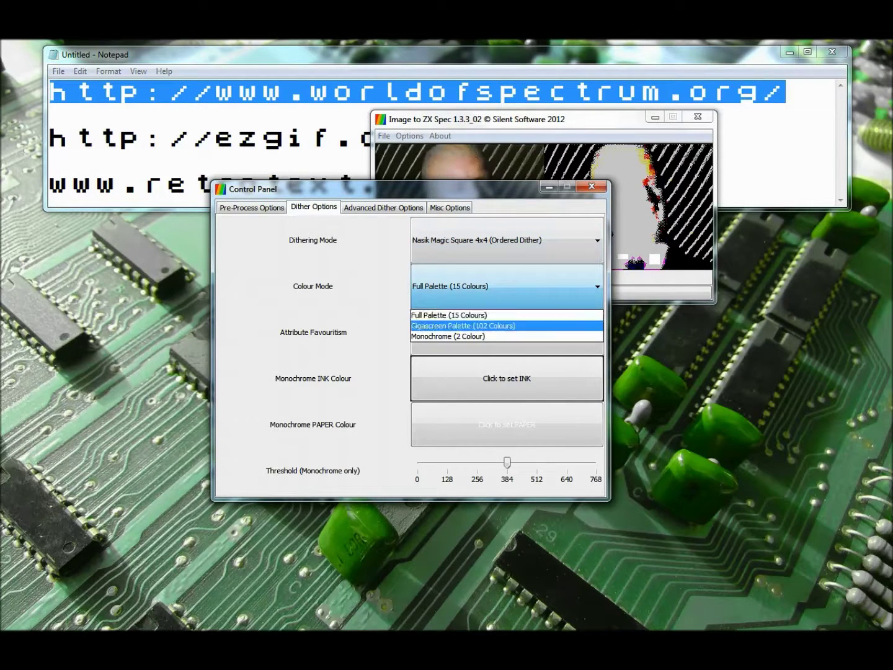
key(Down)
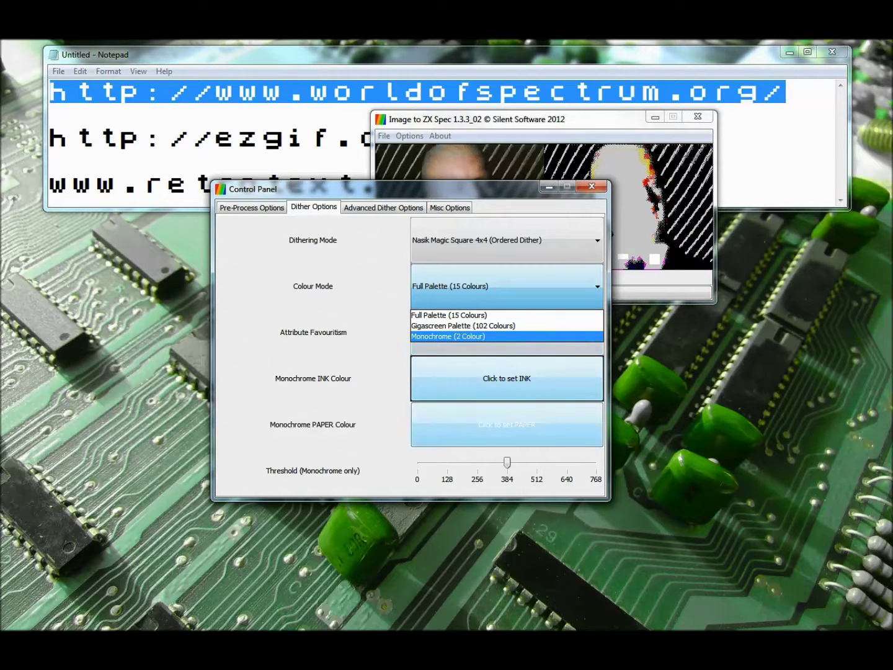
key(Up)
key(Up)
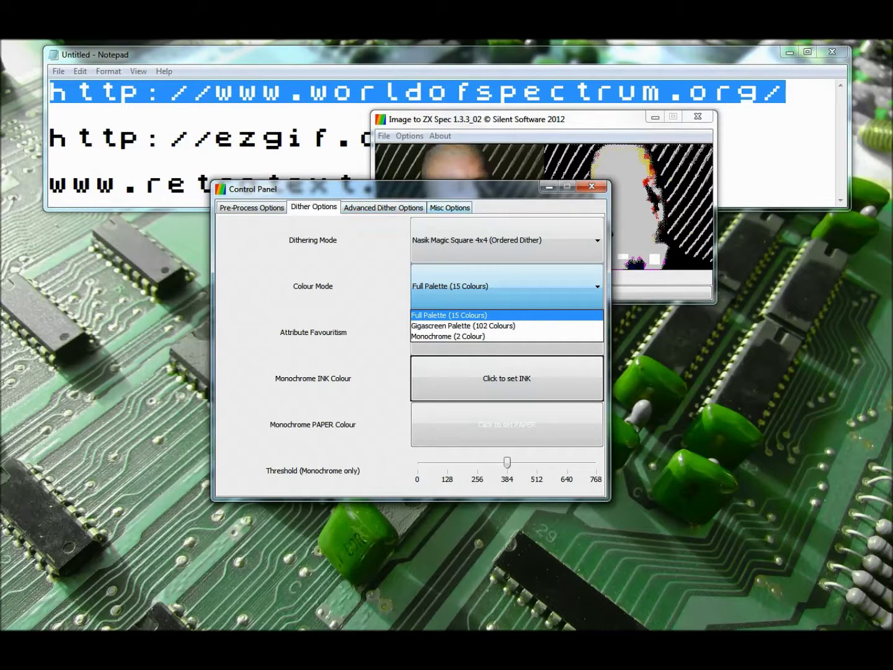
key(Escape)
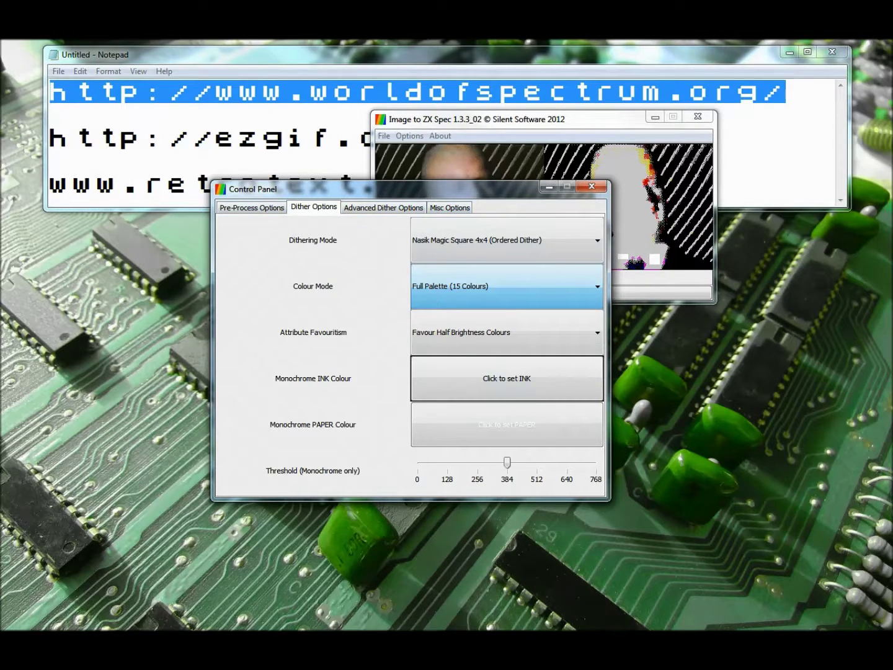
click(449, 207)
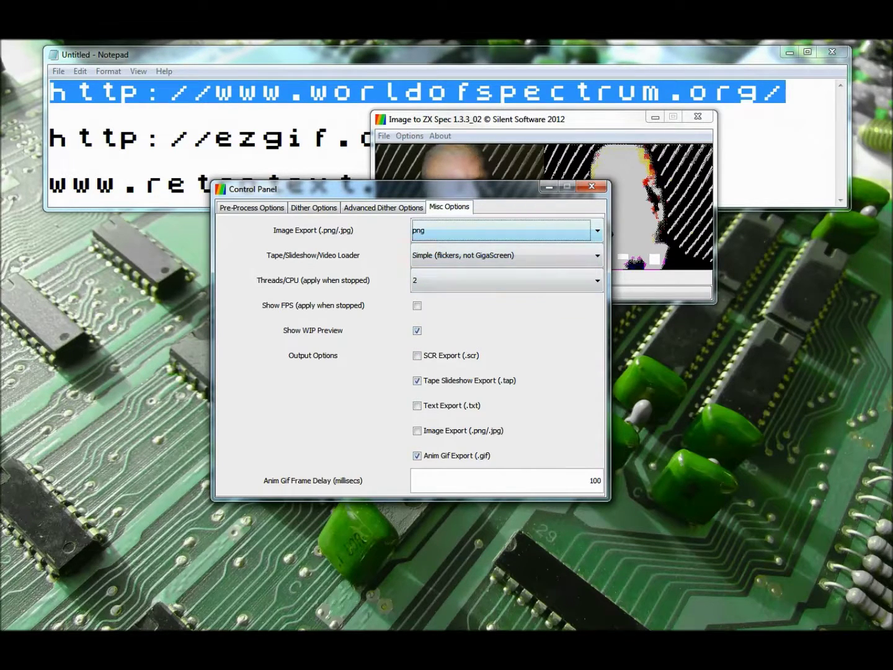
click(591, 185)
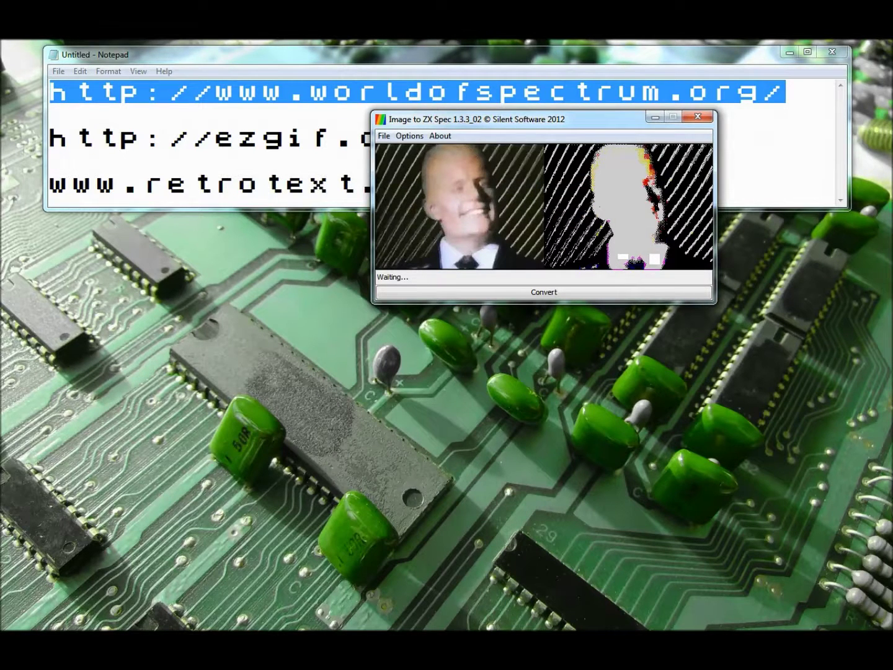
Convert the chosen frames, minimize the converter, and open the output folder inside "for the video"
click(543, 291)
click(654, 116)
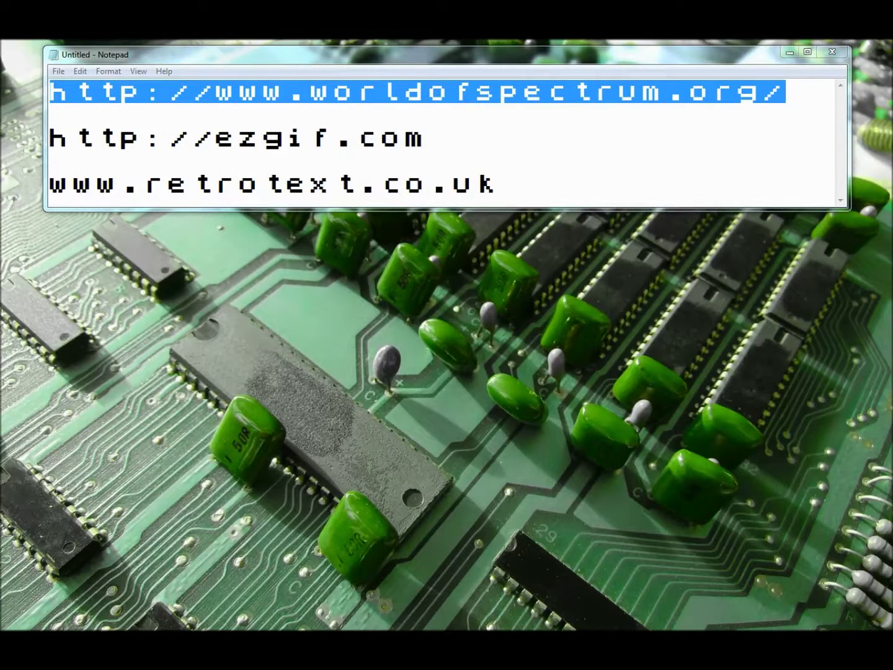
key(alt+Tab)
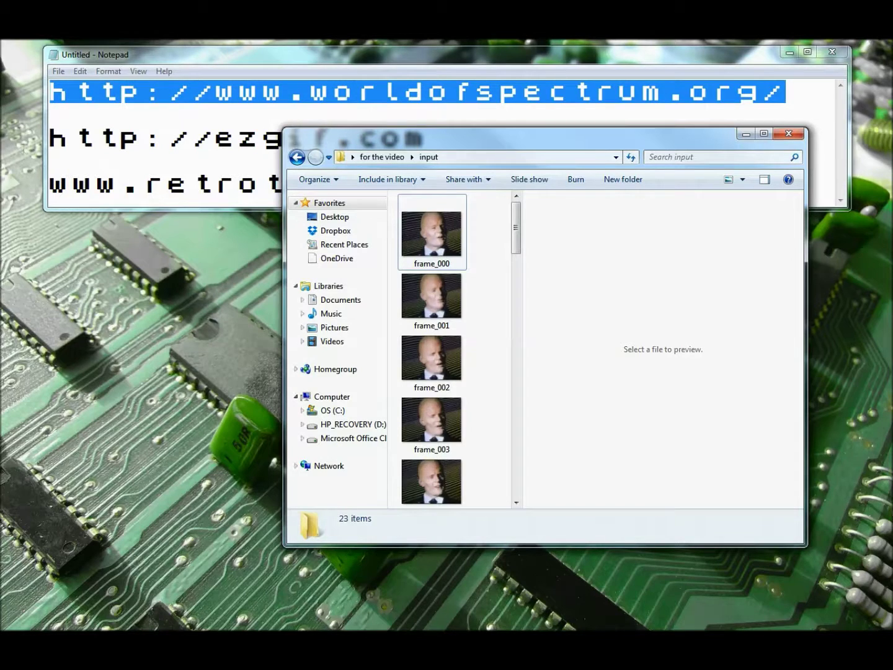
click(381, 156)
double_click(432, 309)
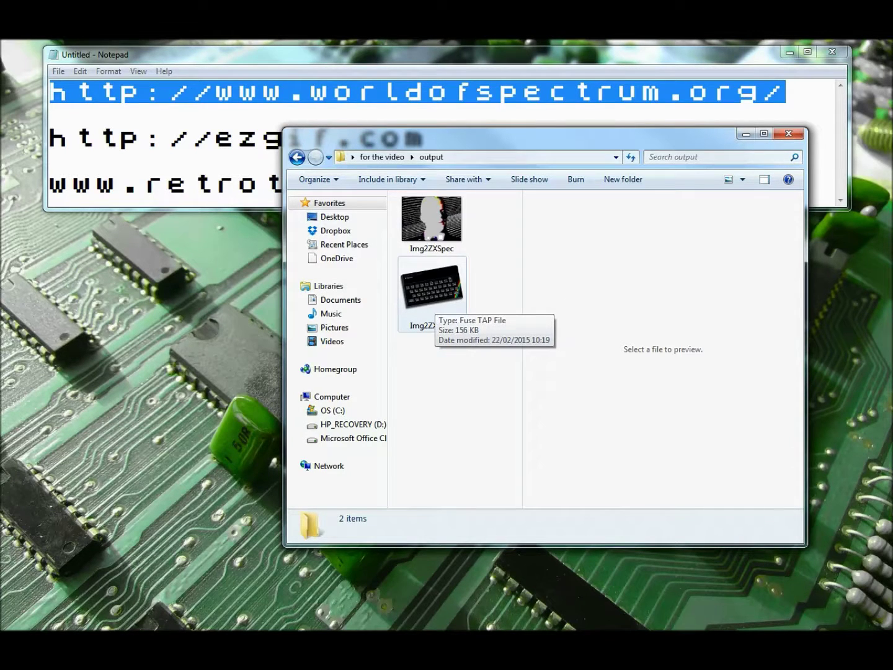
Play the Img2ZXSpec TAP file in an enlarged Fuse window with a pause of 9 between frames, then minimize Fuse
double_click(434, 301)
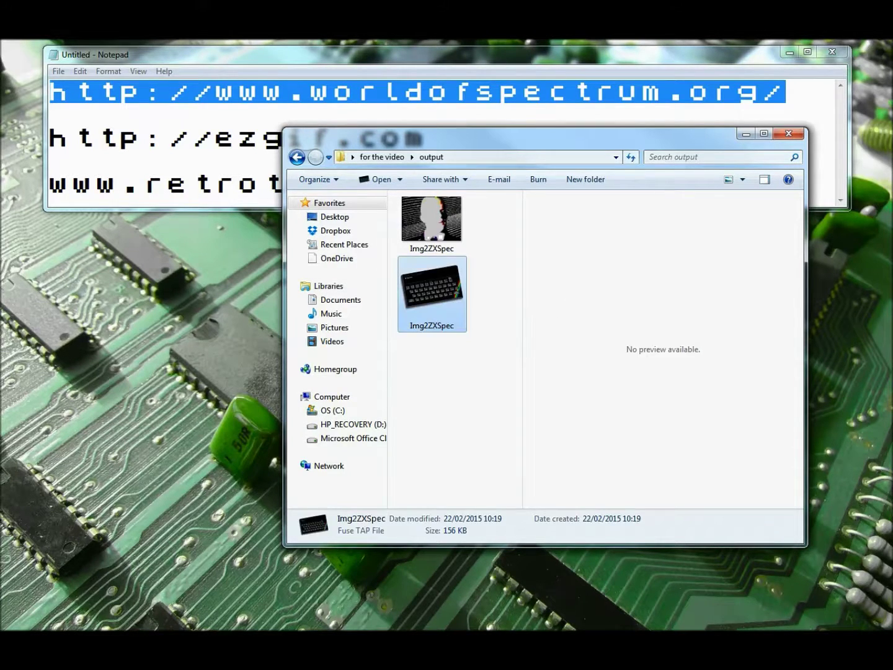
drag(21, 65, 411, 110)
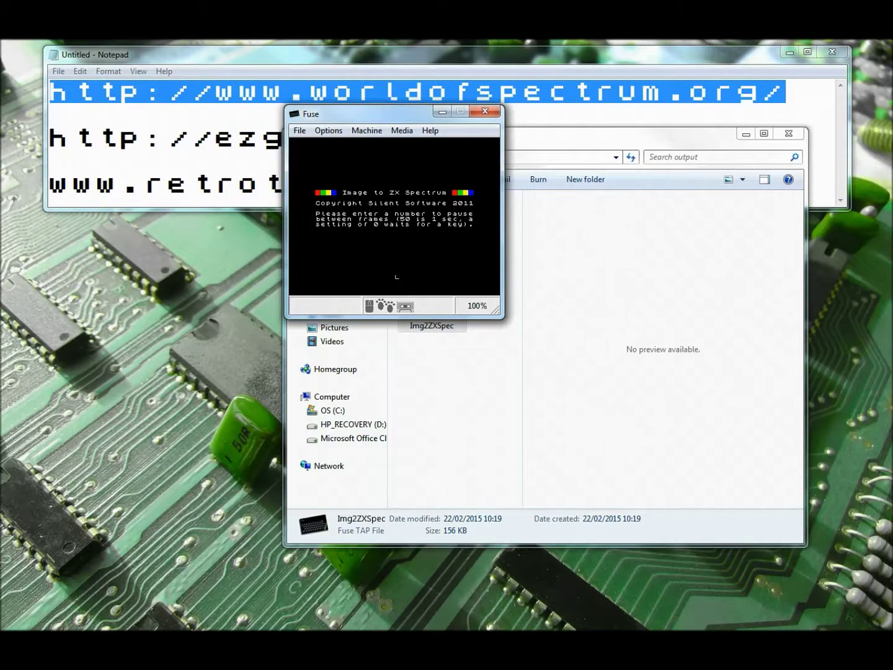
drag(499, 313, 711, 472)
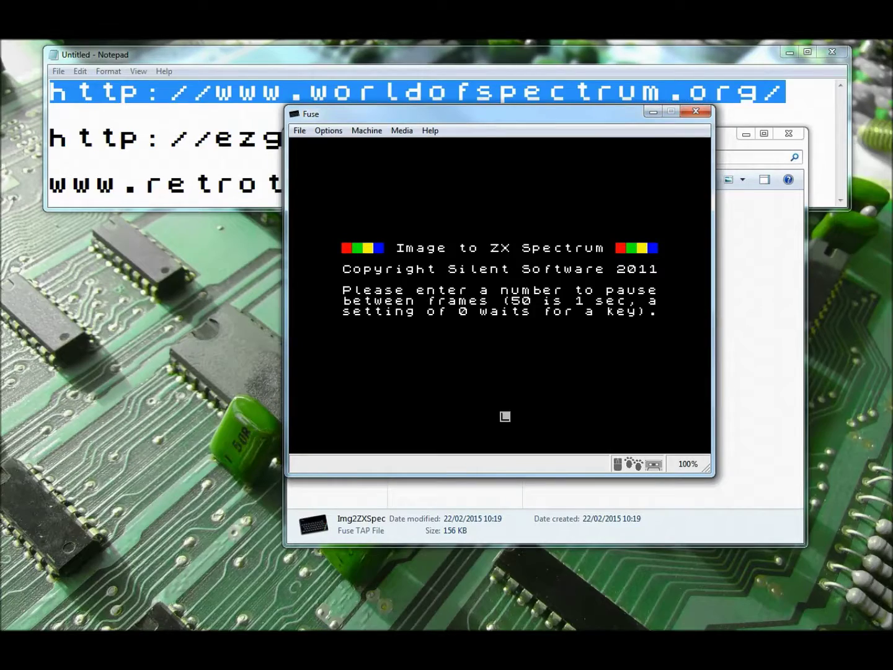
text(9)
key(Return)
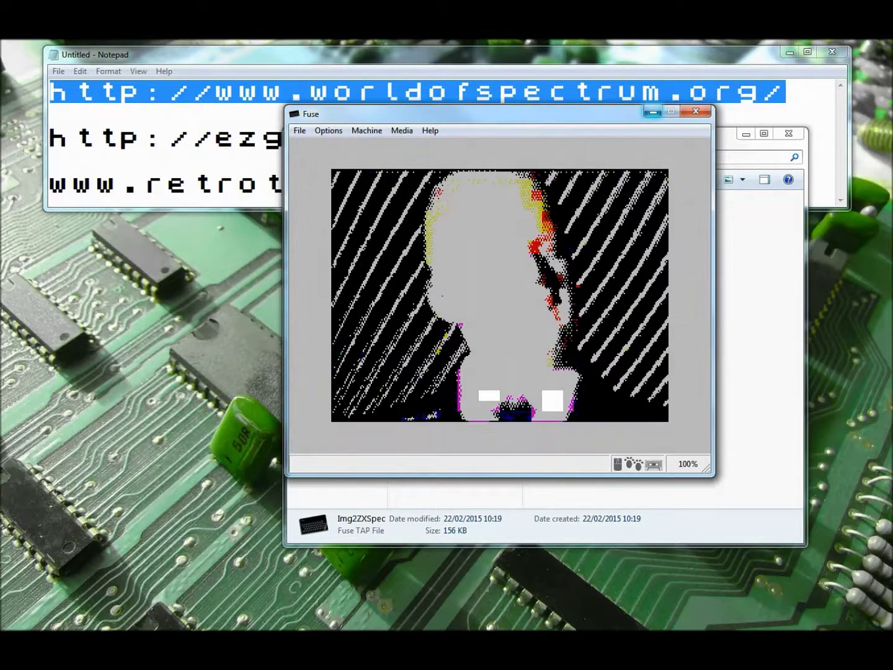
click(652, 112)
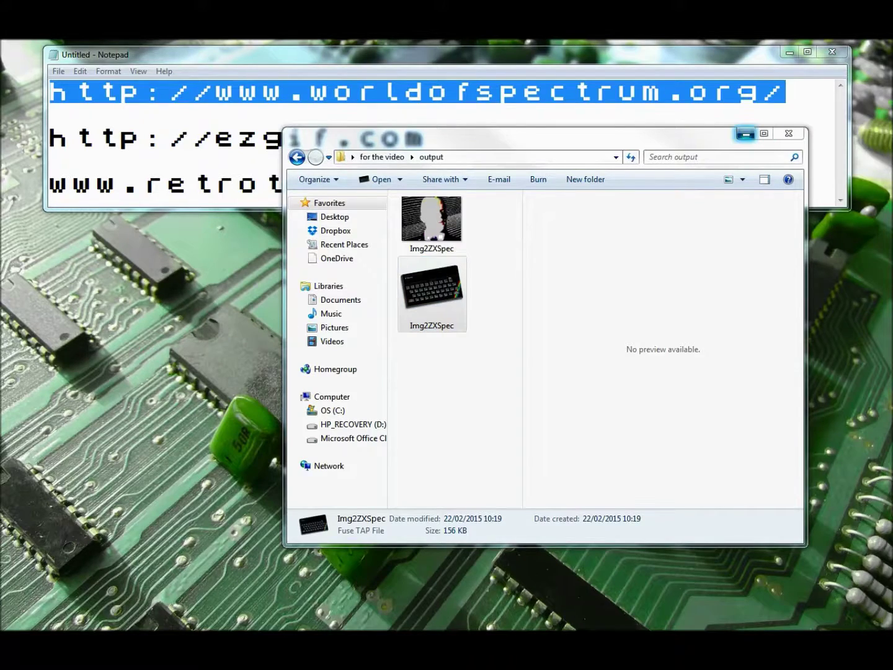
click(745, 133)
click(432, 137)
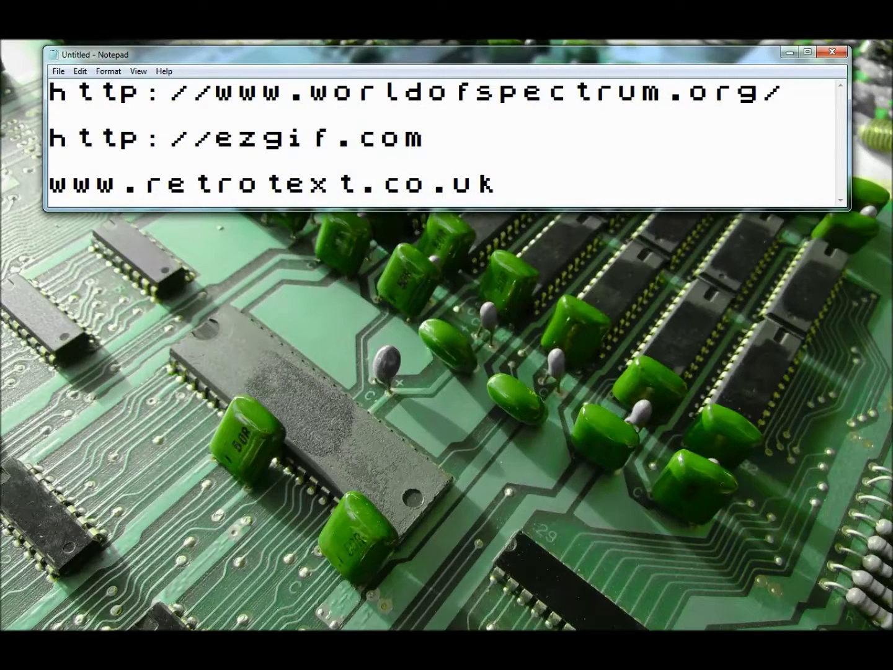
drag(785, 92, 49, 91)
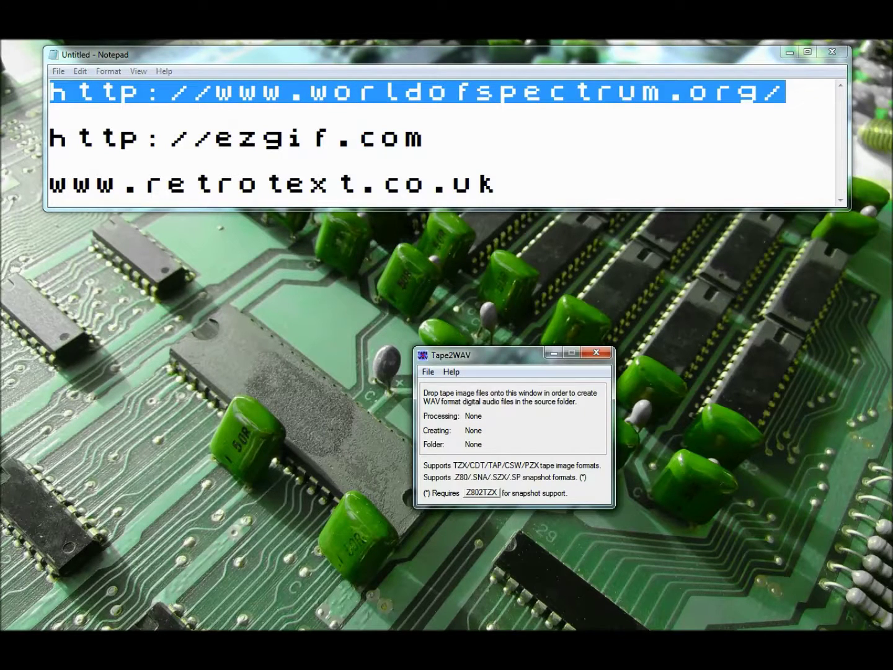
Bring Tape2WAV up beside the output folder's files and convert the Img2ZXSpec TAP file to WAV audio
key(alt+Tab)
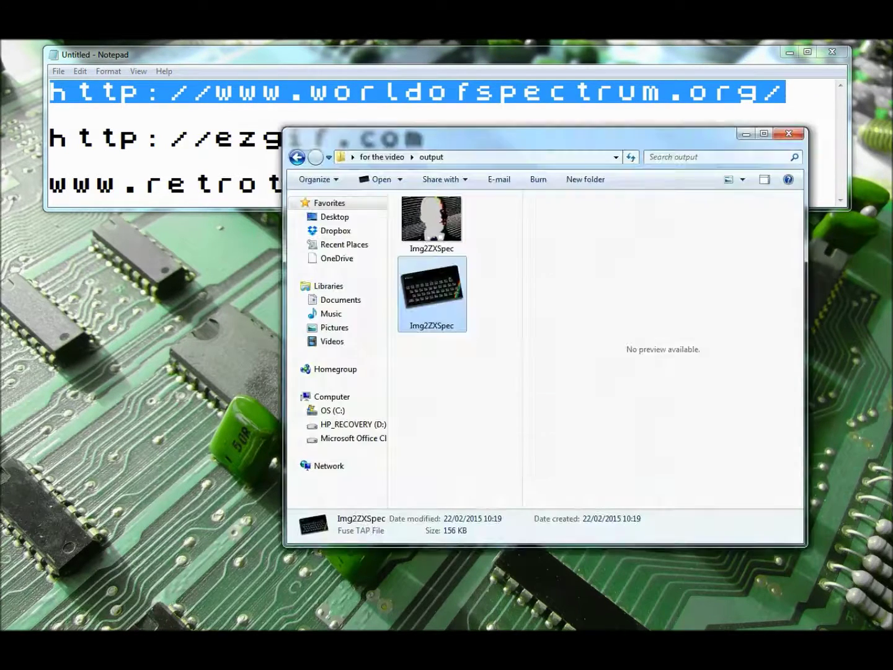
key(alt+Tab)
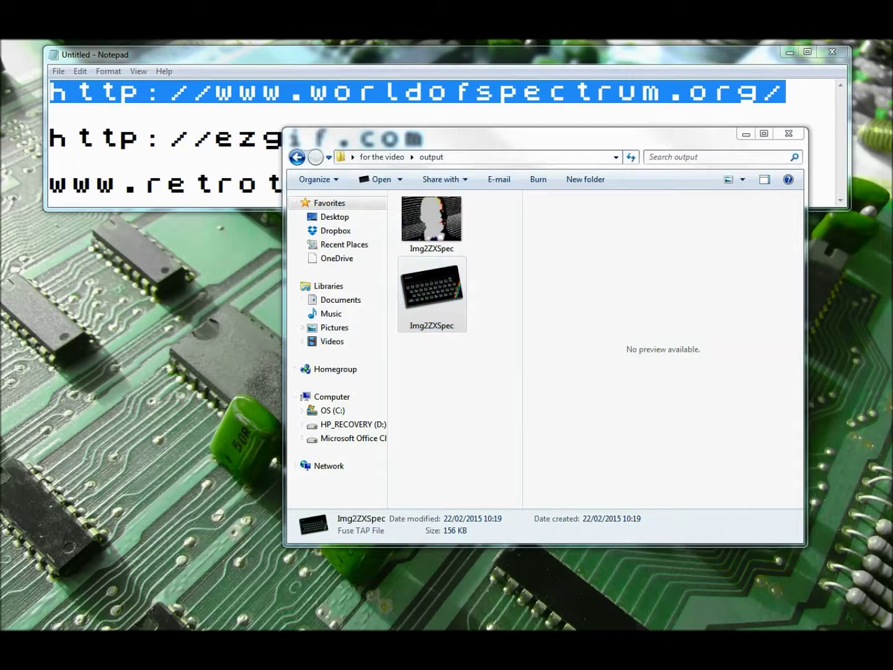
key(alt+Tab)
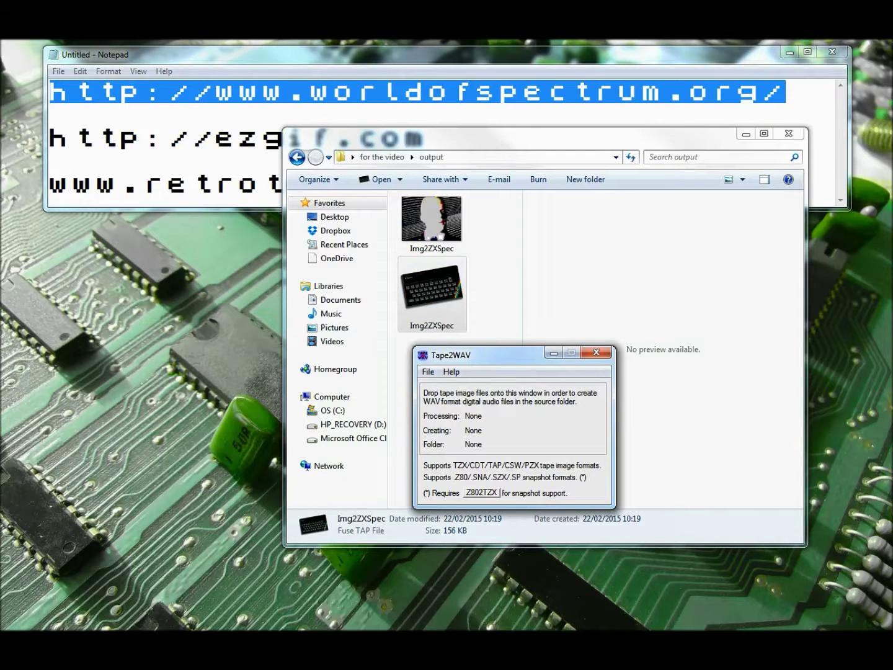
drag(481, 354, 600, 322)
drag(431, 292, 632, 391)
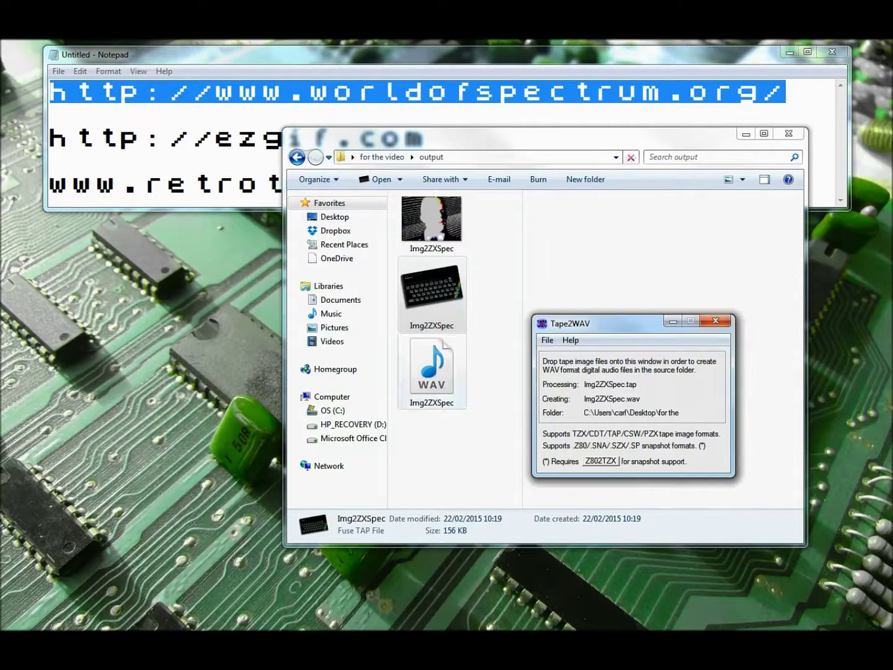
Play the Img2ZXSpec WAV file, minimize the media player, and reposition the output folder window
click(432, 371)
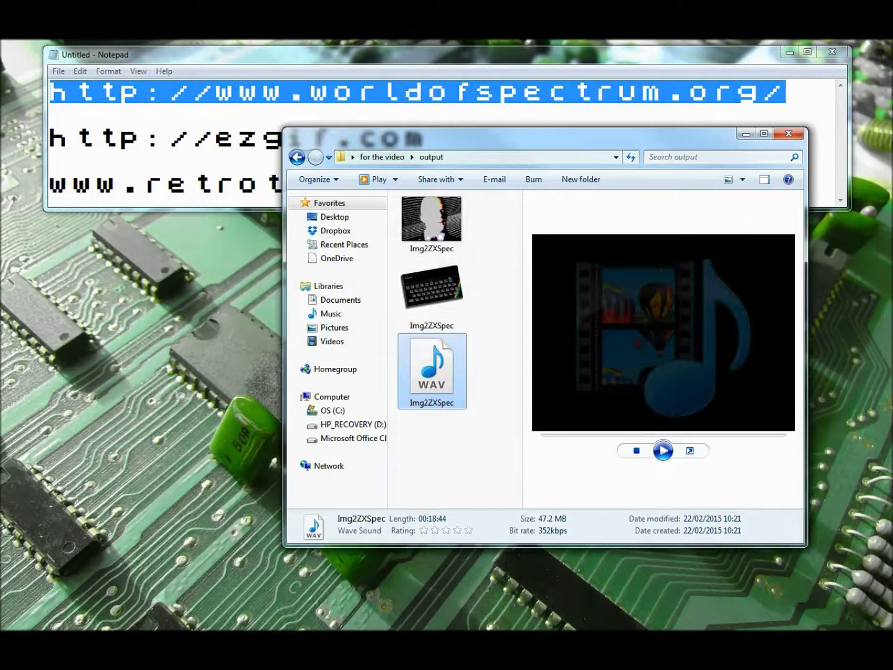
key(Return)
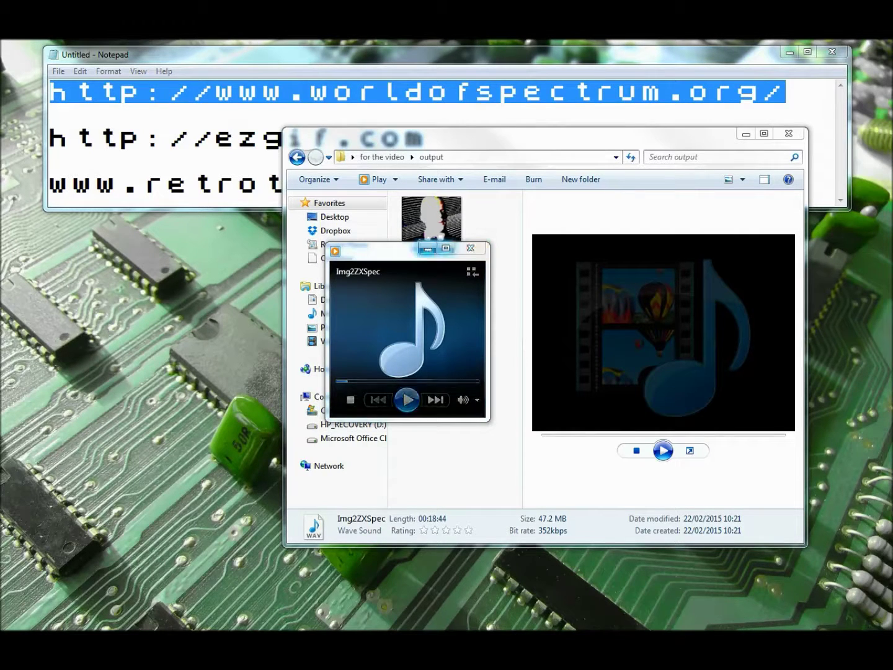
click(428, 248)
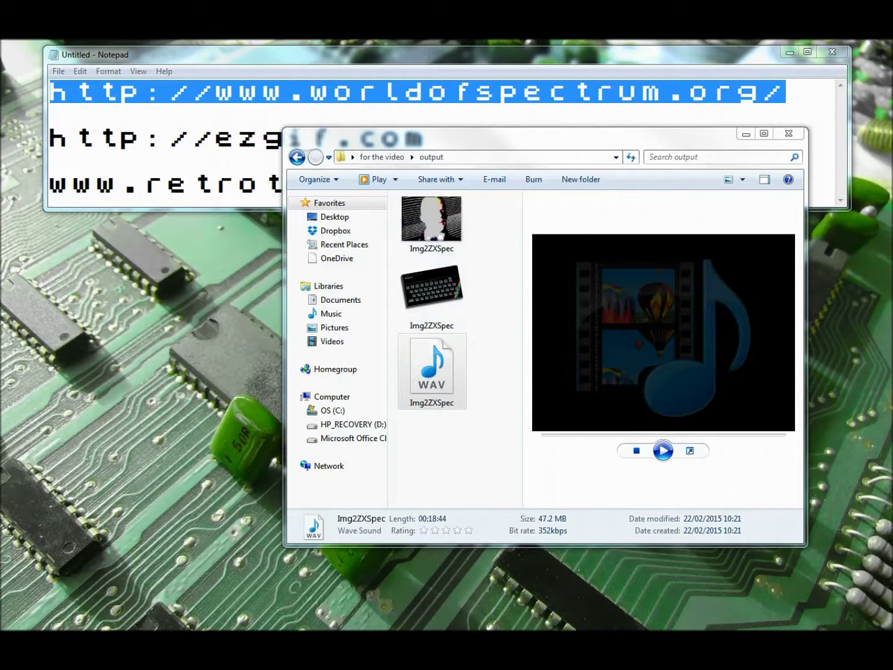
drag(545, 134, 456, 129)
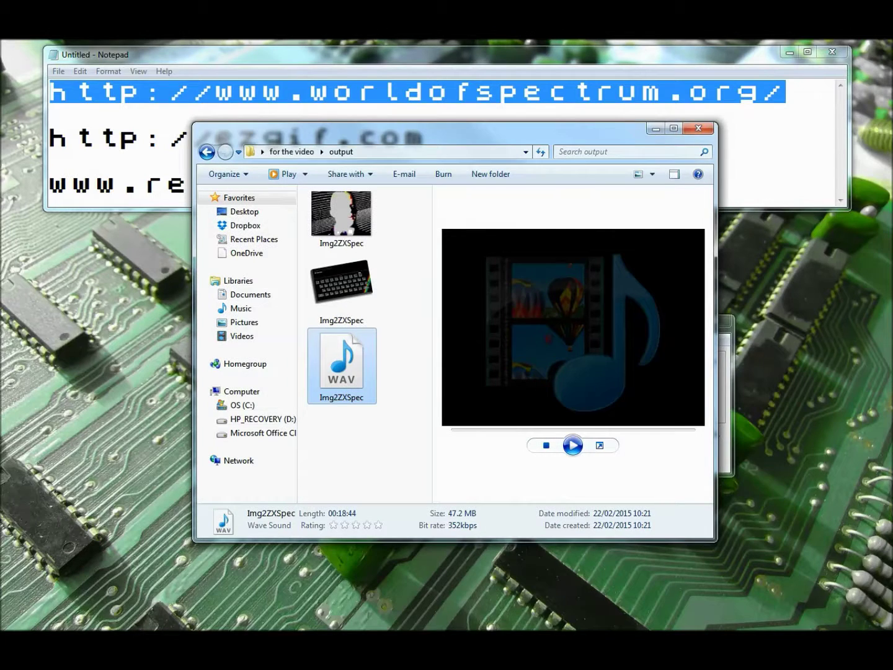